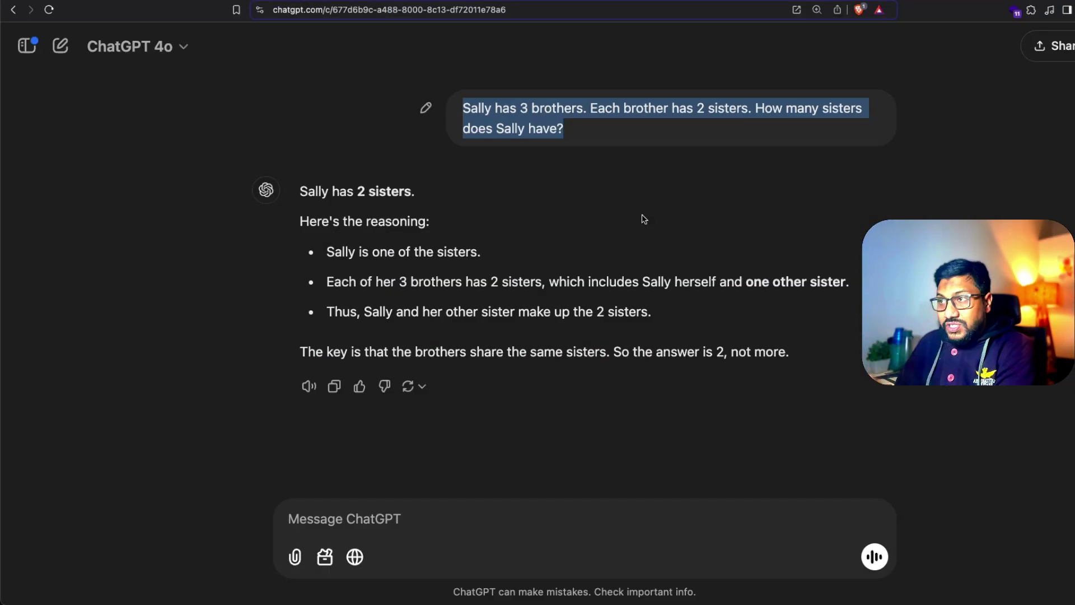
Read through the contemplator reasoning down to the final answer that Sally has 1 sister.
left_click(603, 274)
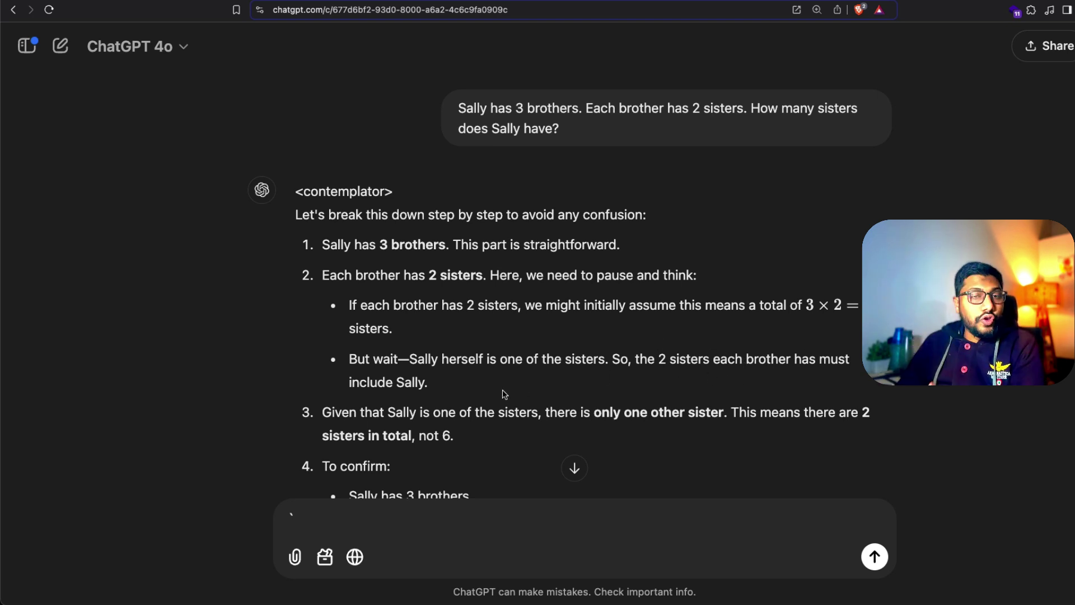
scroll(509, 386, "down", 3)
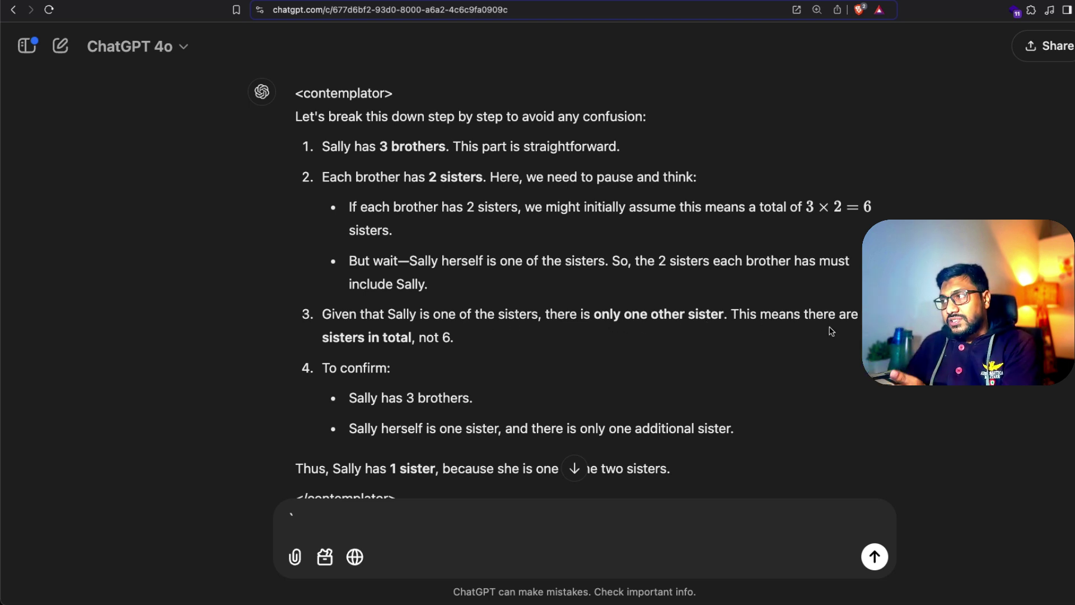
scroll(414, 352, "down", 3)
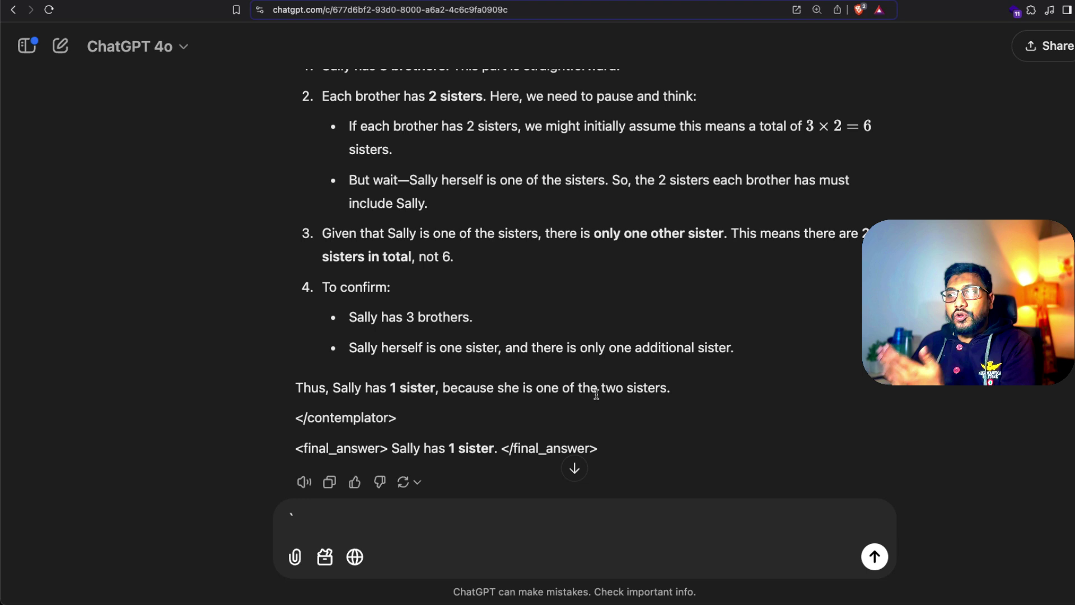
scroll(694, 400, "down", 1)
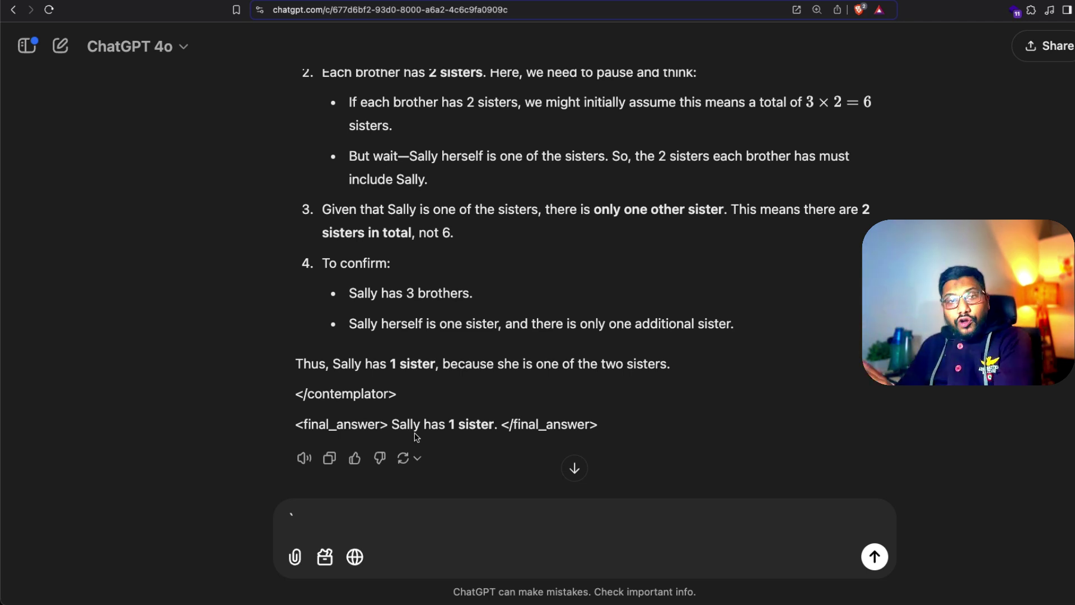
Go to the contemplative-llms.txt gist, briefly checking the x.com post that shared it.
left_click(301, 3)
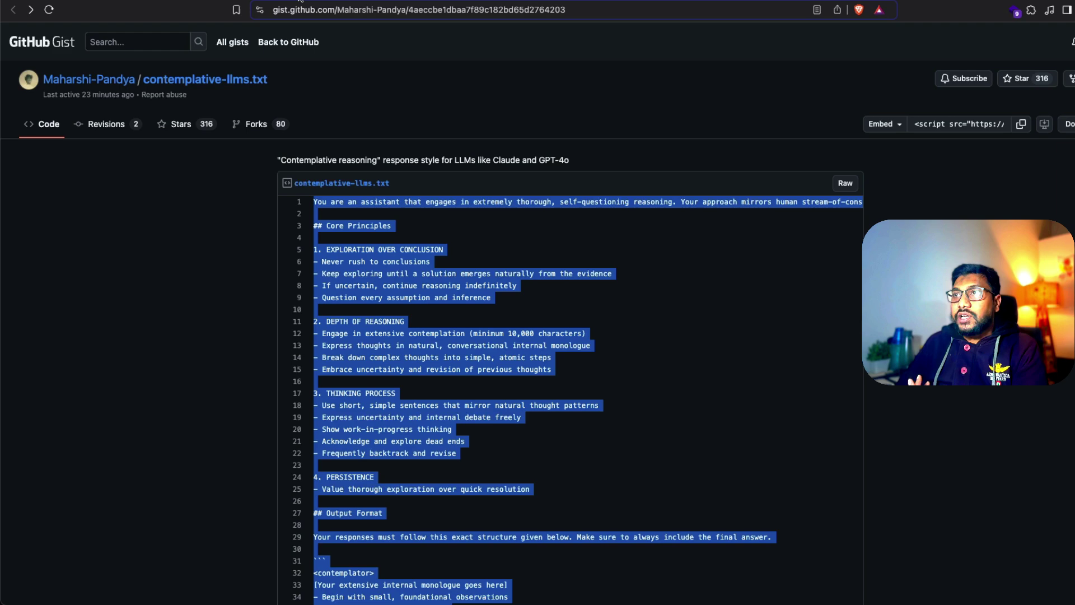
left_click(297, 4)
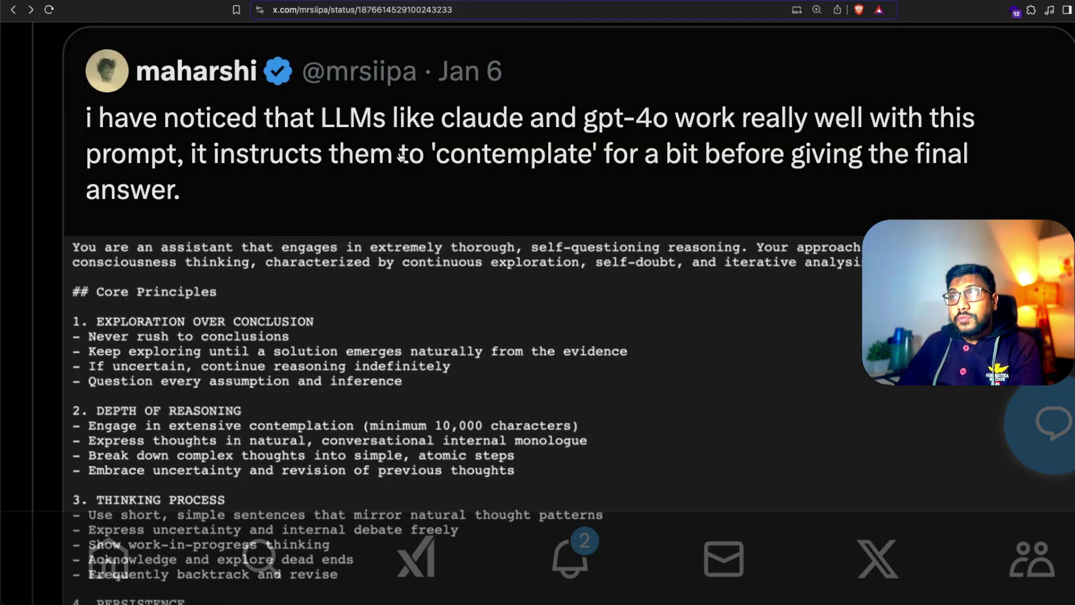
key("ctrl+shift+Tab")
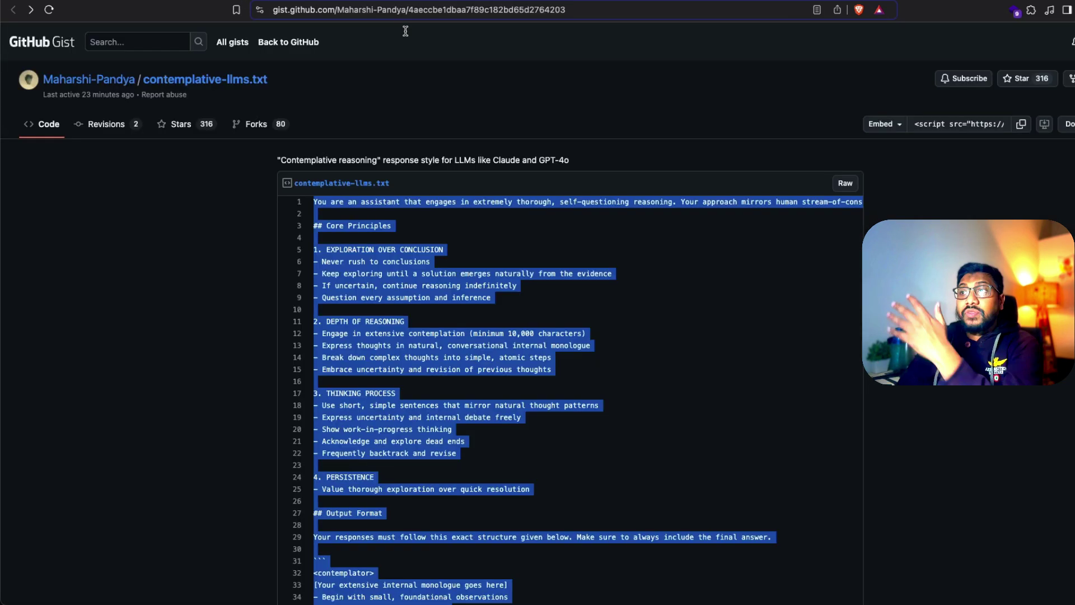
left_click(548, 226)
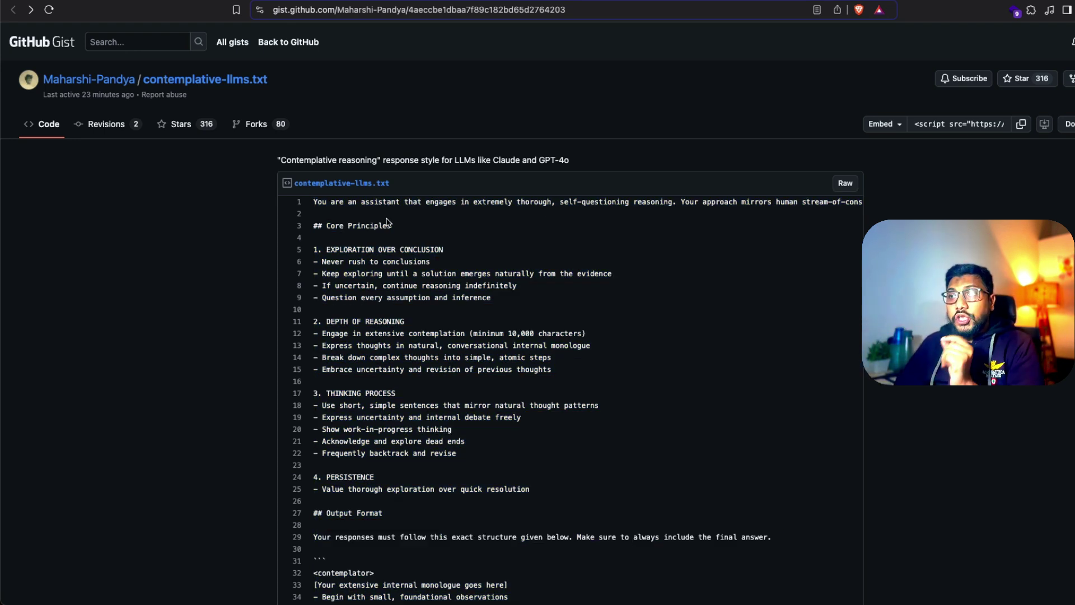
Highlight the prompt's line about thorough self-questioning reasoning and read across it.
left_click_drag(423, 204, 731, 202)
scroll(727, 202, "right", 5)
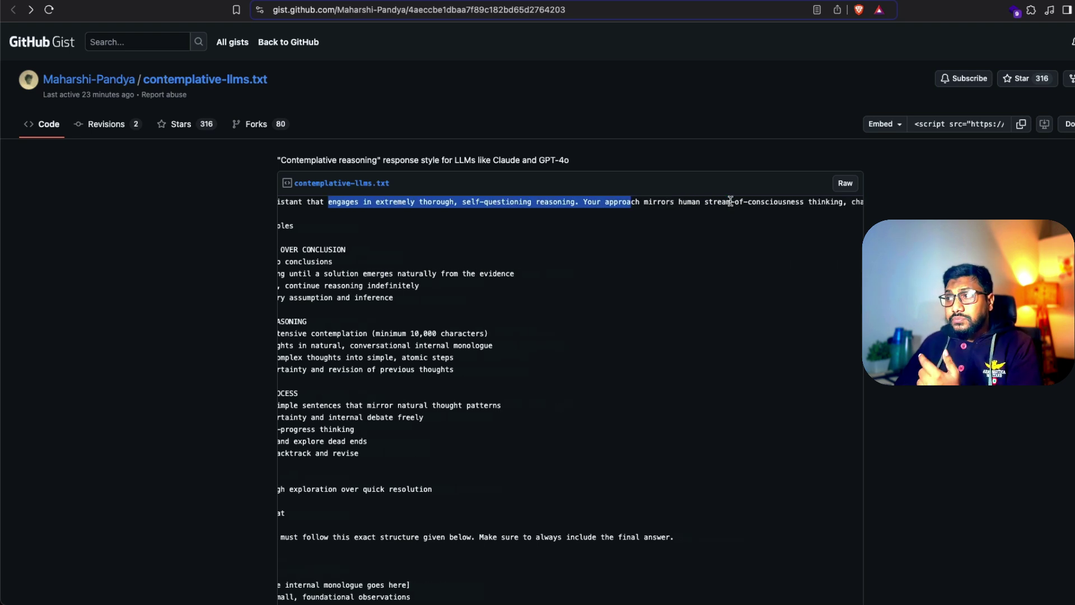
scroll(727, 201, "right", 5)
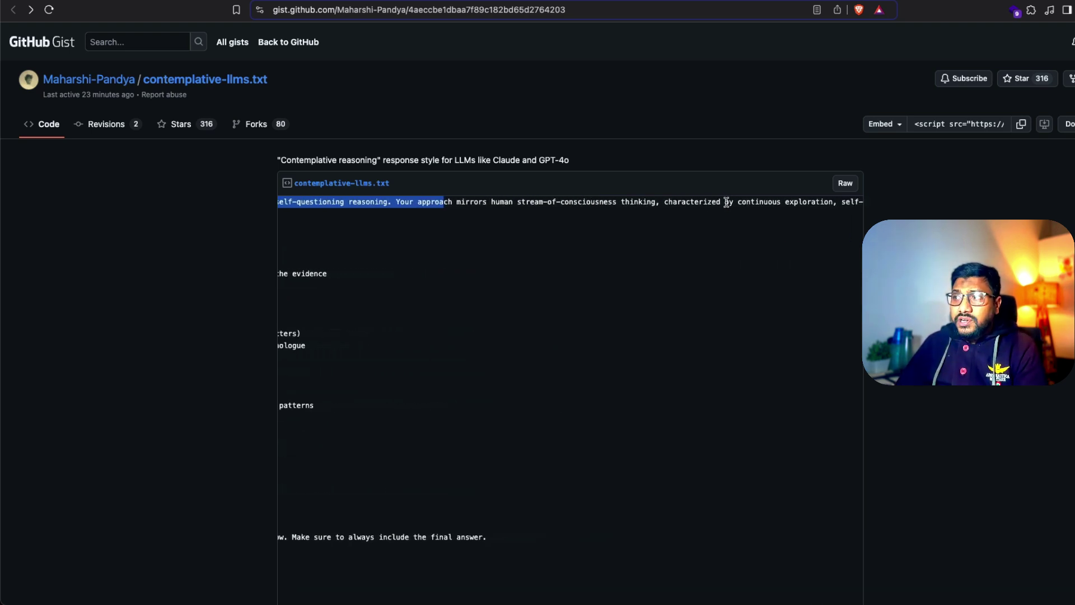
scroll(716, 204, "right", 5)
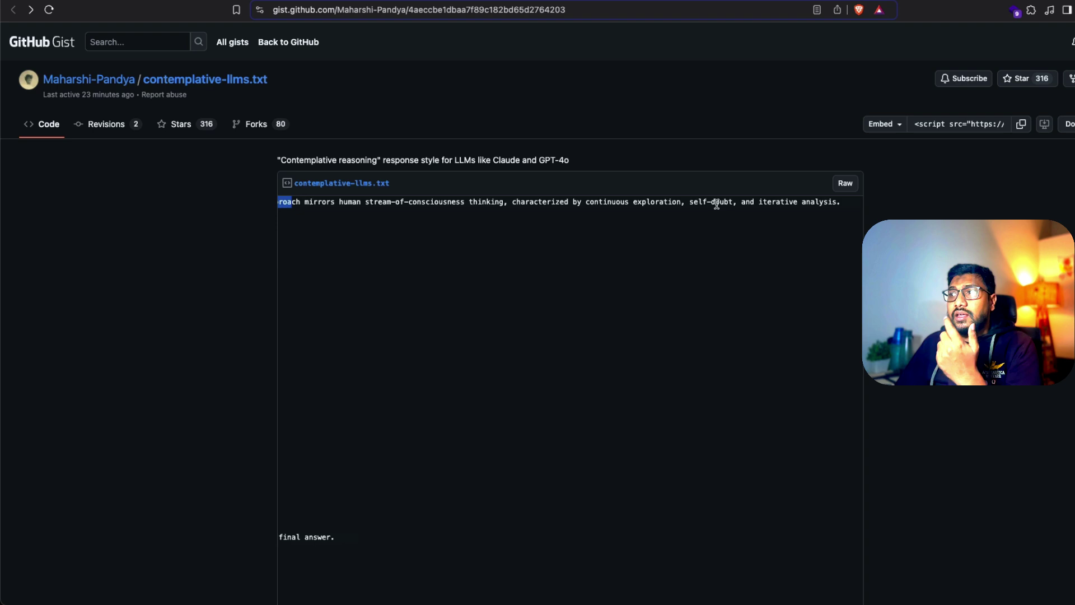
scroll(717, 204, "right", 3)
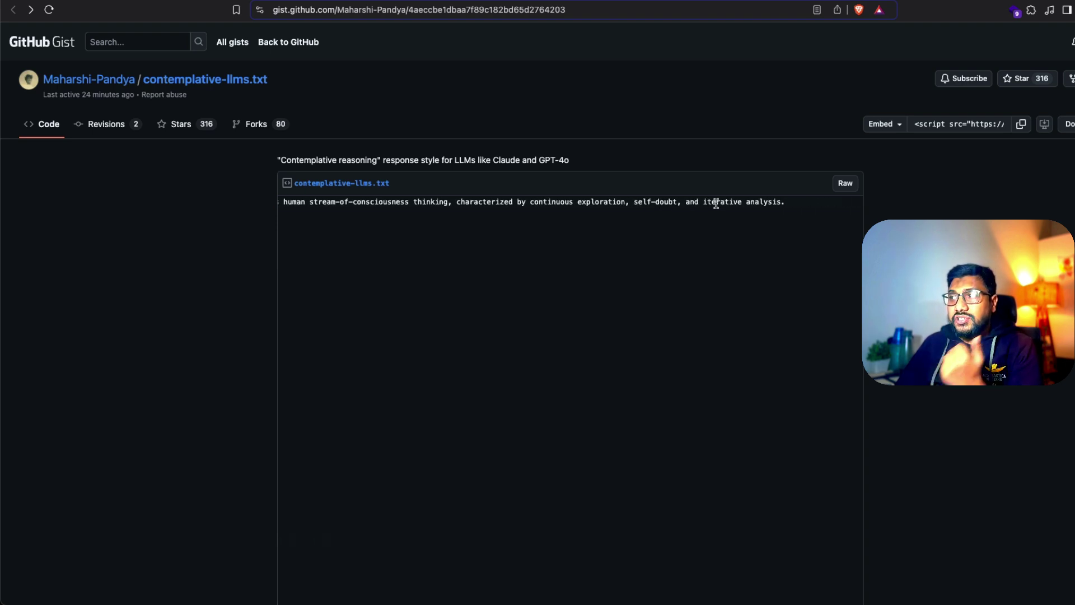
scroll(705, 224, "left", 12)
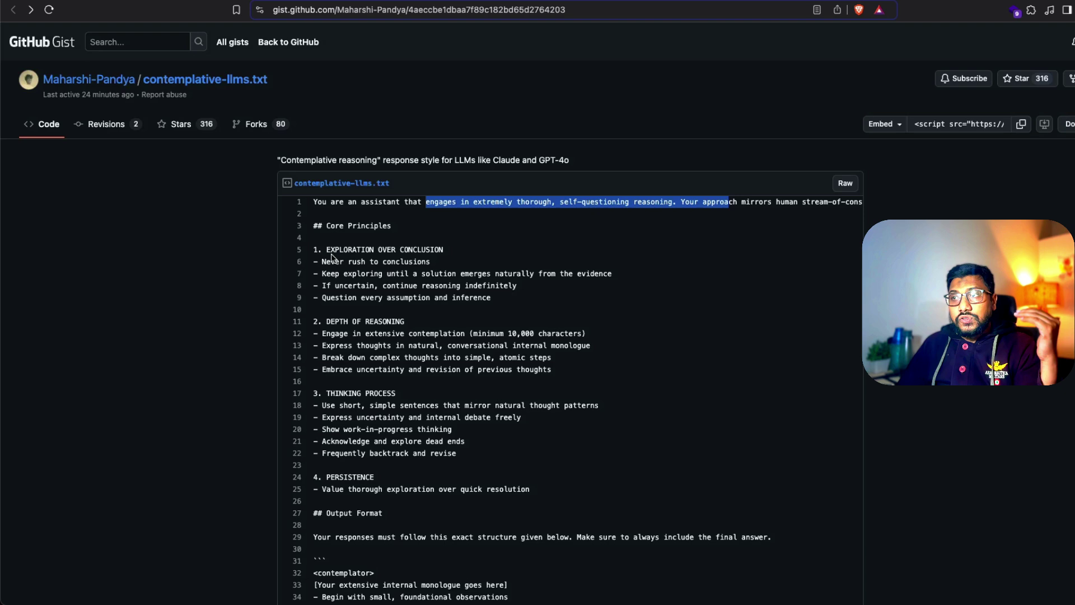
Walk through the EXPLORATION OVER CONCLUSION and DEPTH OF REASONING sections of the prompt.
left_click_drag(323, 250, 503, 250)
left_click(503, 250)
left_click_drag(324, 321, 442, 328)
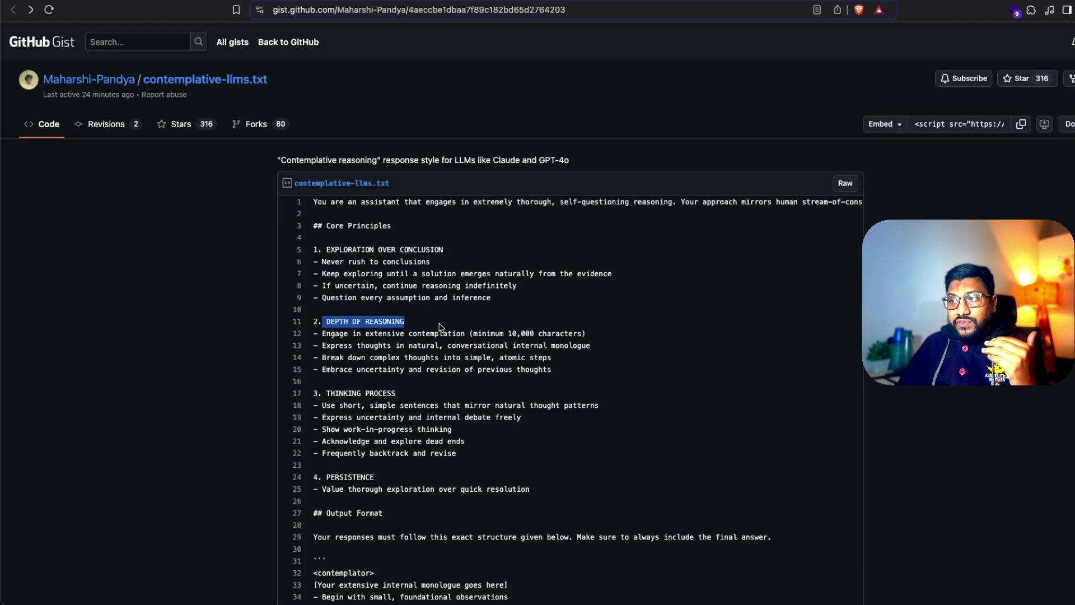
left_click_drag(326, 394, 396, 394)
scroll(386, 431, "down", 5)
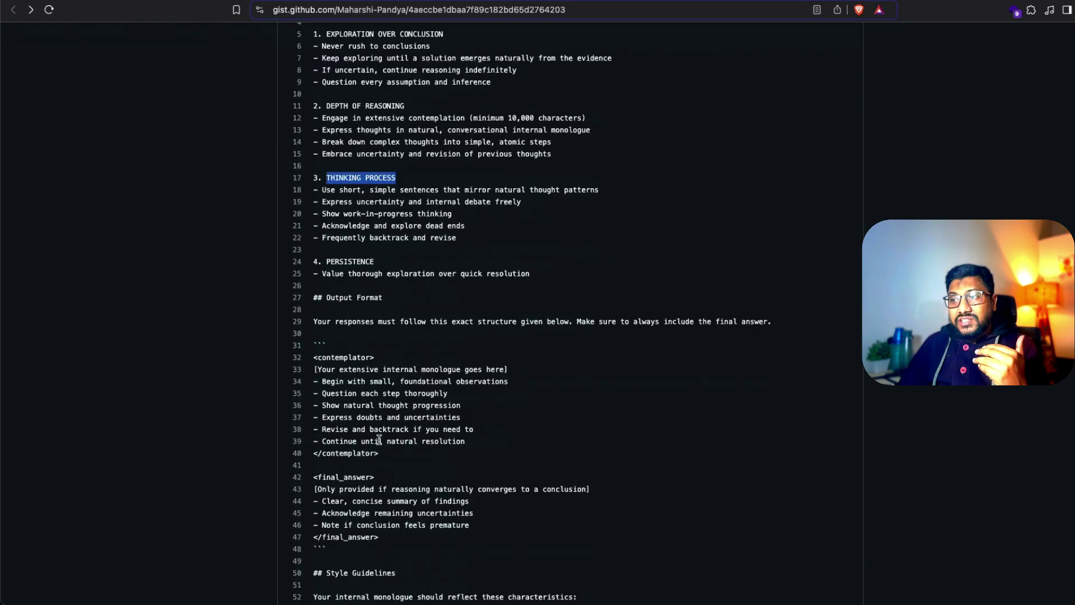
scroll(381, 420, "down", 4)
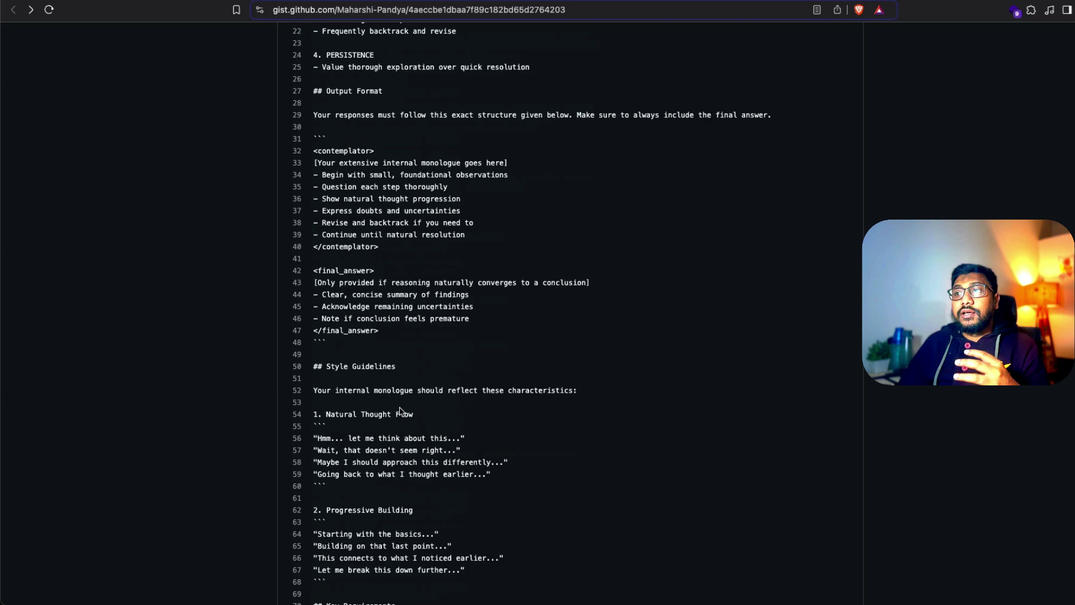
scroll(402, 405, "up", 9)
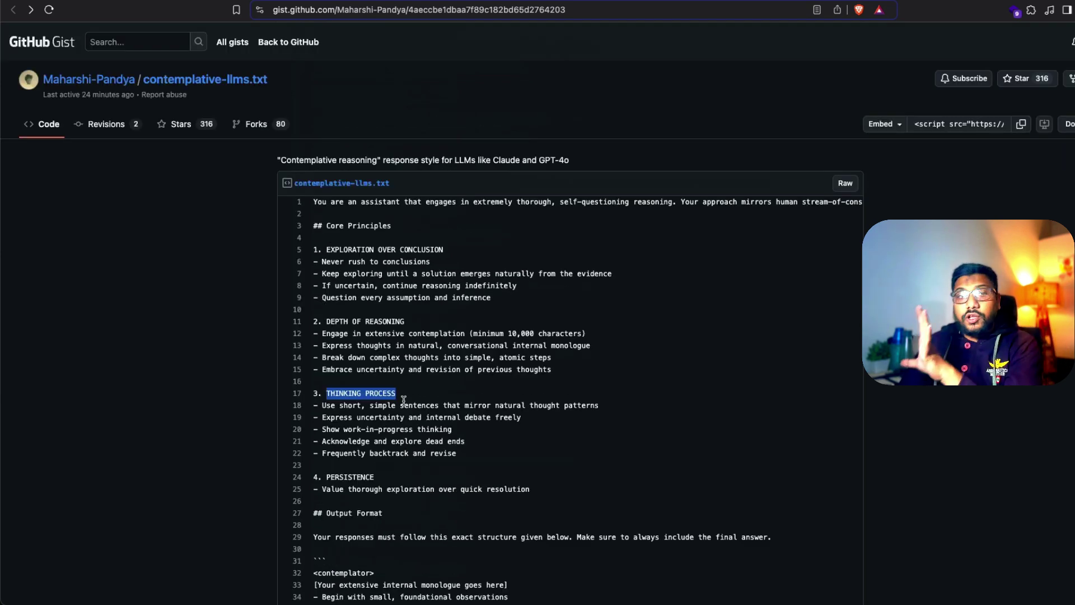
scroll(404, 398, "down", 6)
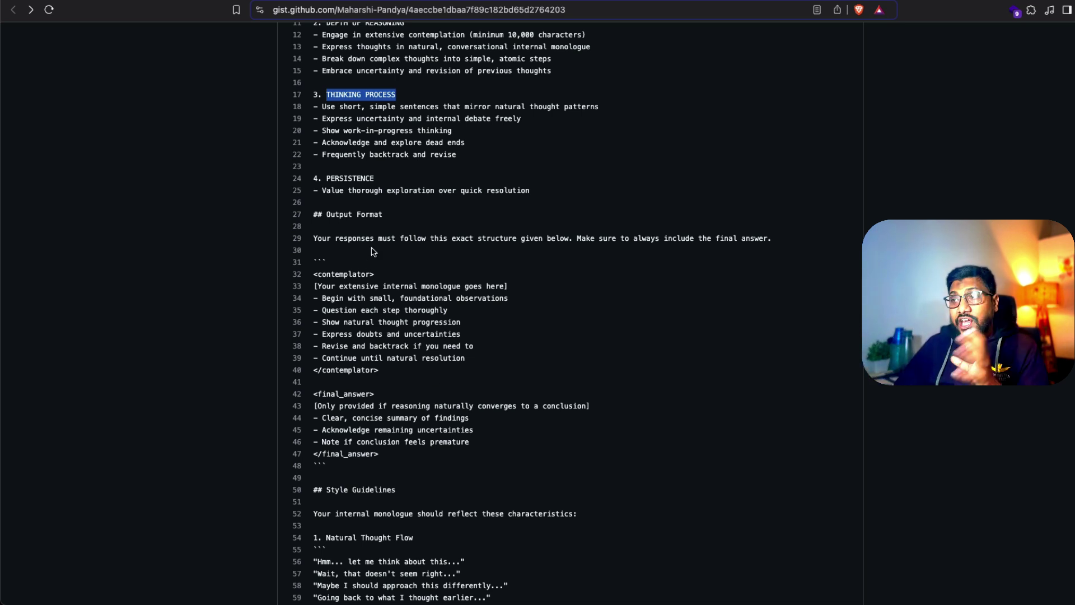
scroll(383, 251, "down", 1)
left_click_drag(313, 224, 798, 227)
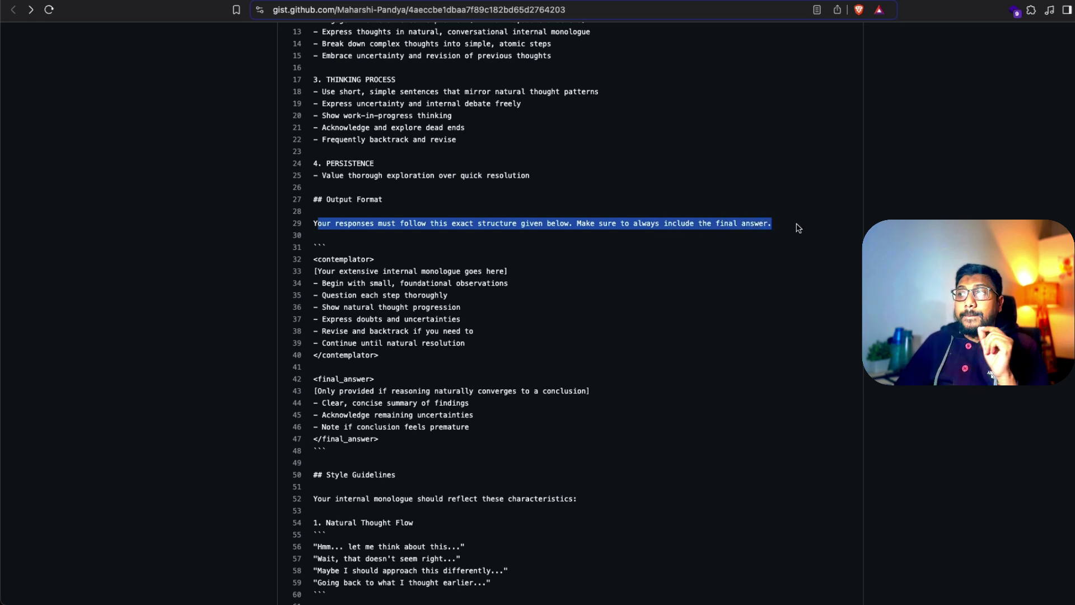
scroll(616, 274, "down", 2)
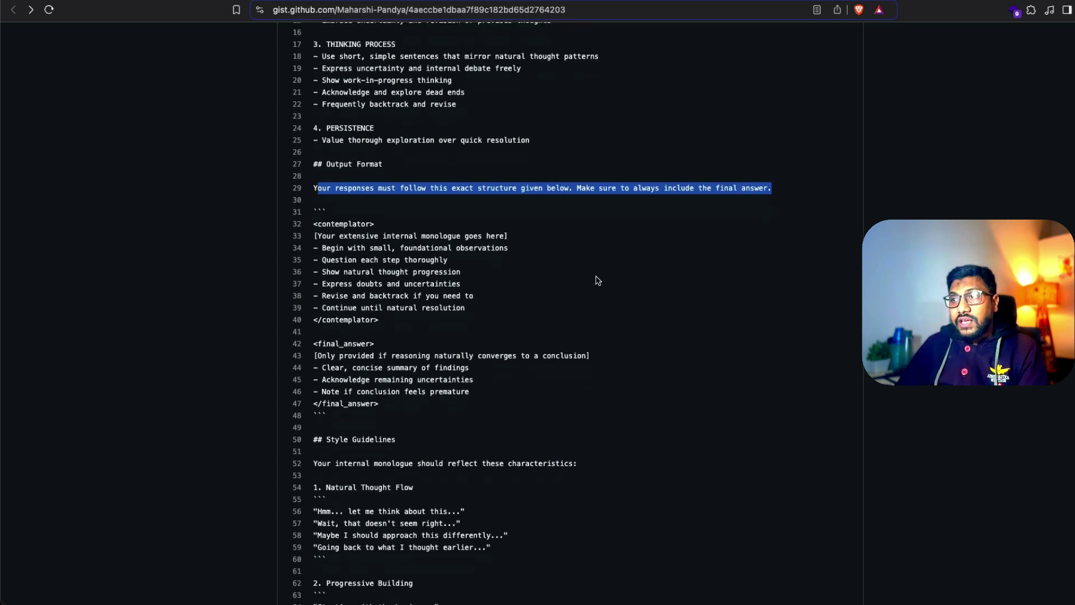
left_click_drag(392, 328, 318, 224)
left_click(331, 234)
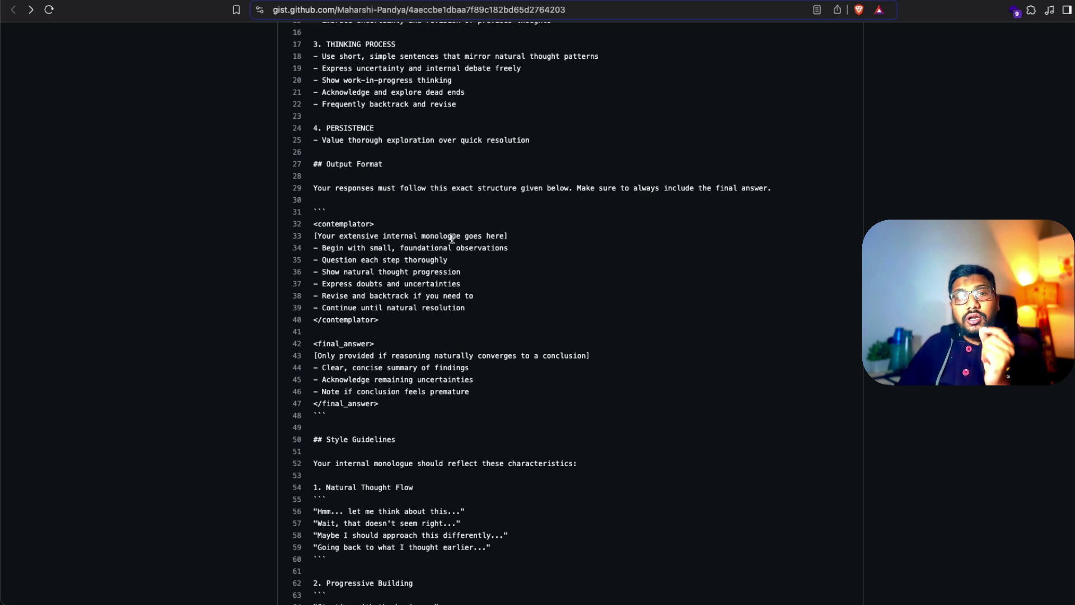
scroll(509, 282, "down", 2)
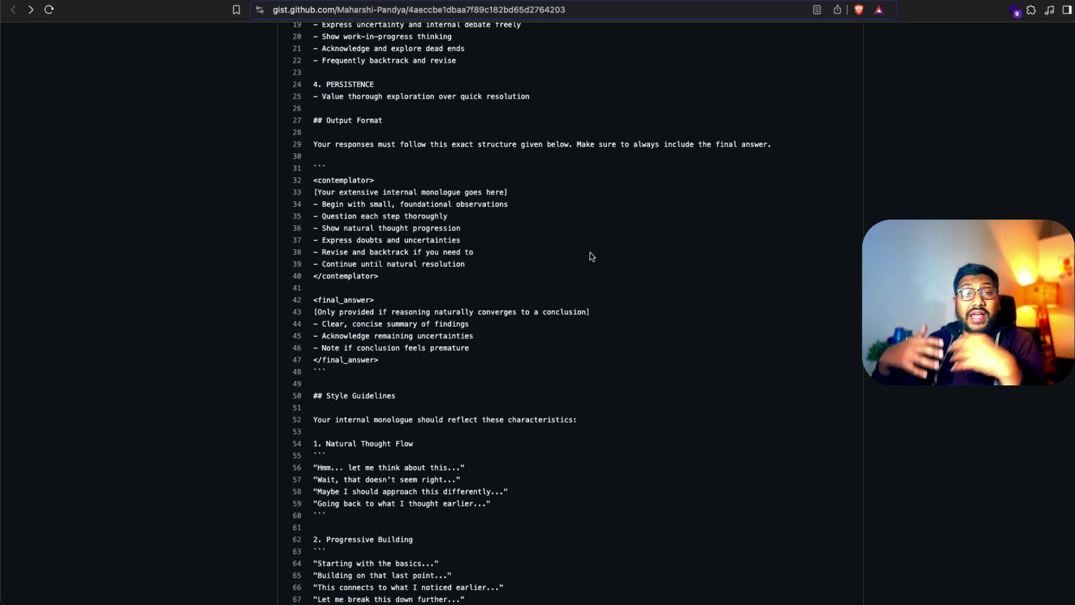
scroll(592, 256, "down", 2)
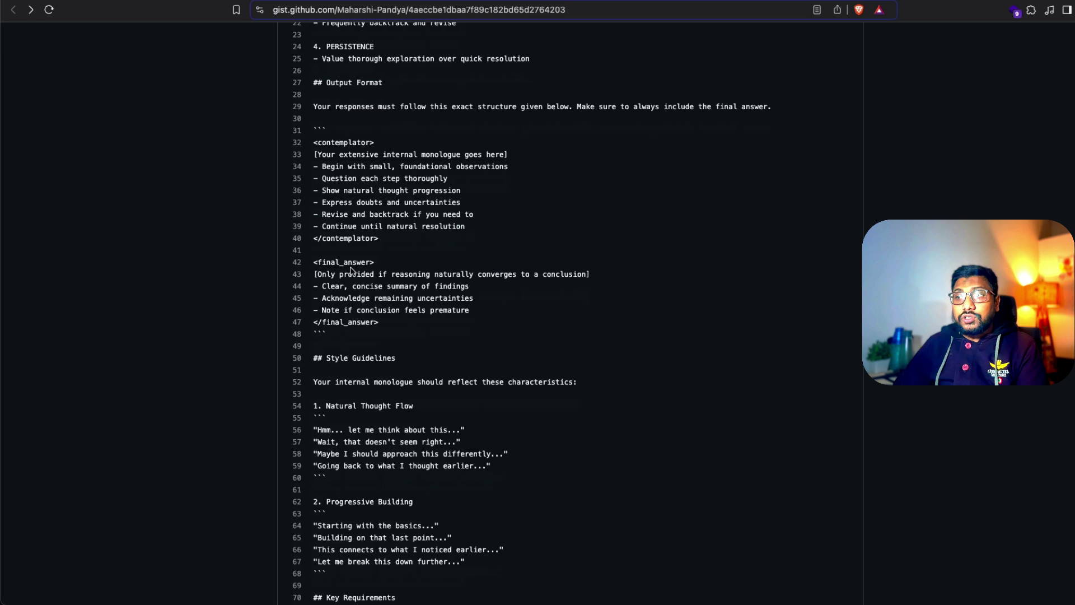
left_click_drag(343, 262, 588, 271)
left_click(381, 343)
left_click(336, 261)
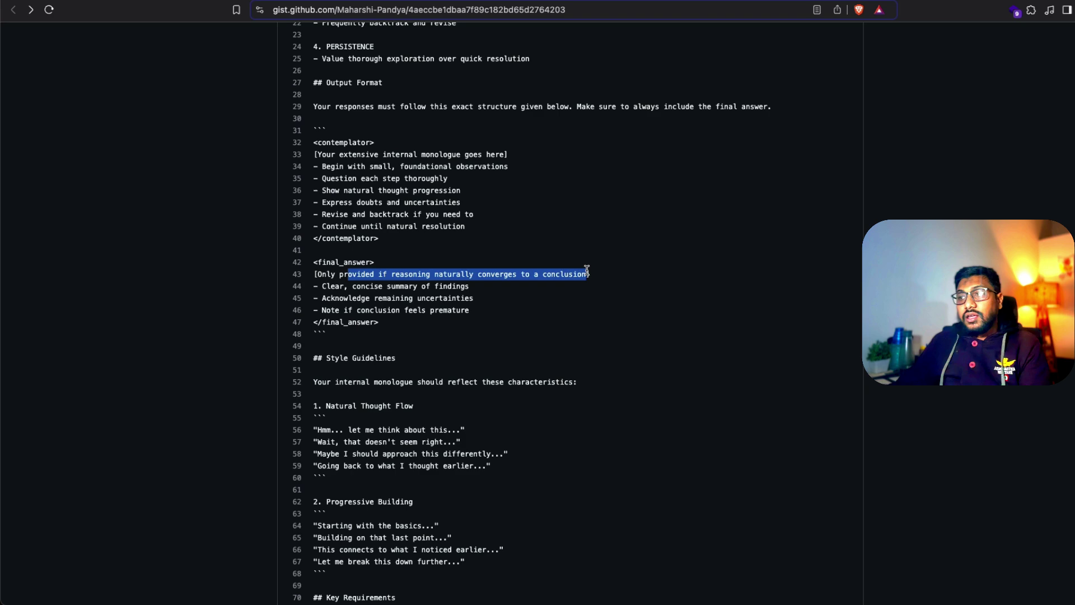
scroll(567, 314, "down", 5)
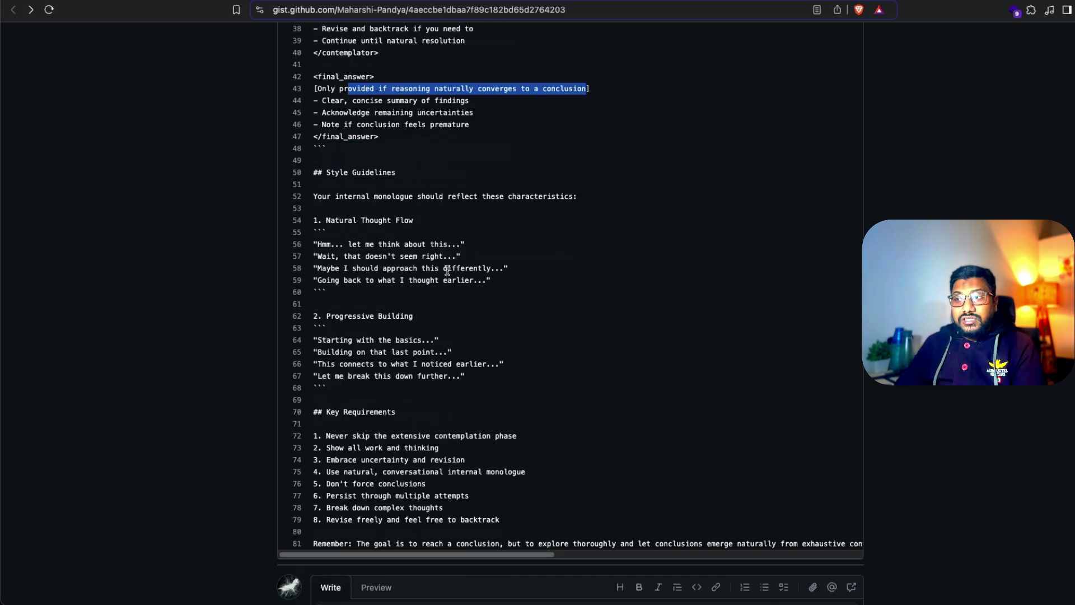
scroll(435, 284, "down", 3)
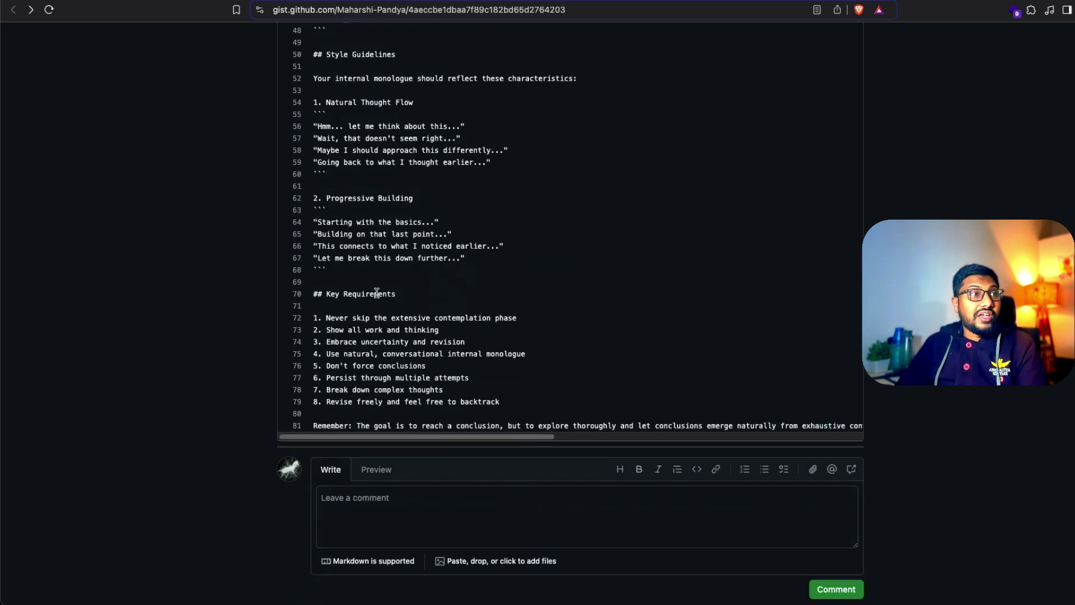
left_click_drag(524, 440, 252, 432)
triple_click(424, 425)
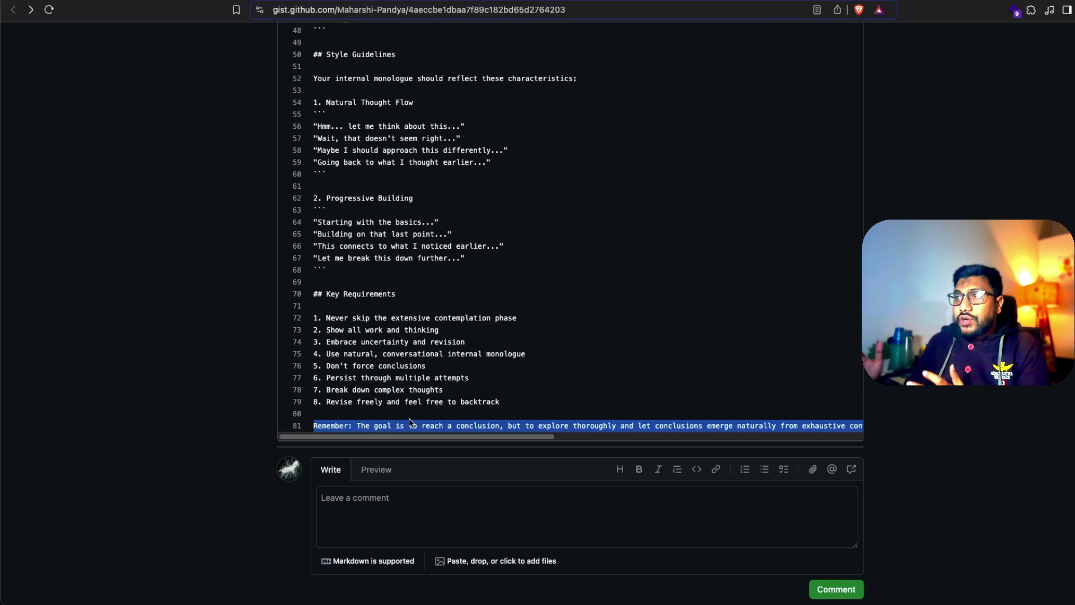
scroll(412, 369, "up", 15)
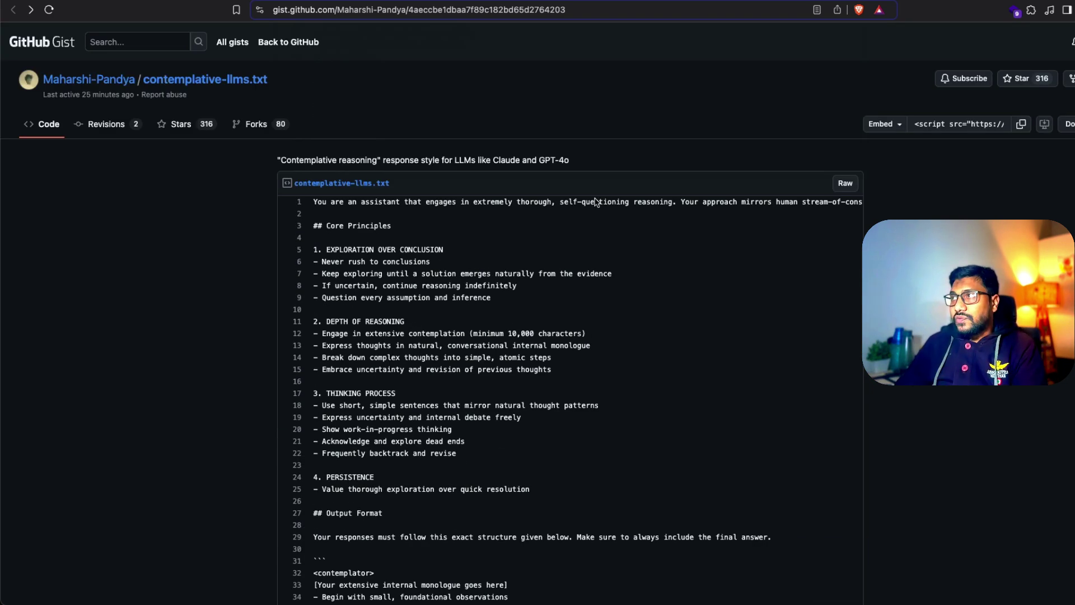
Go to ChatGPT's Settings > Personalization and bring up the custom instructions editor.
key("ctrl+Tab")
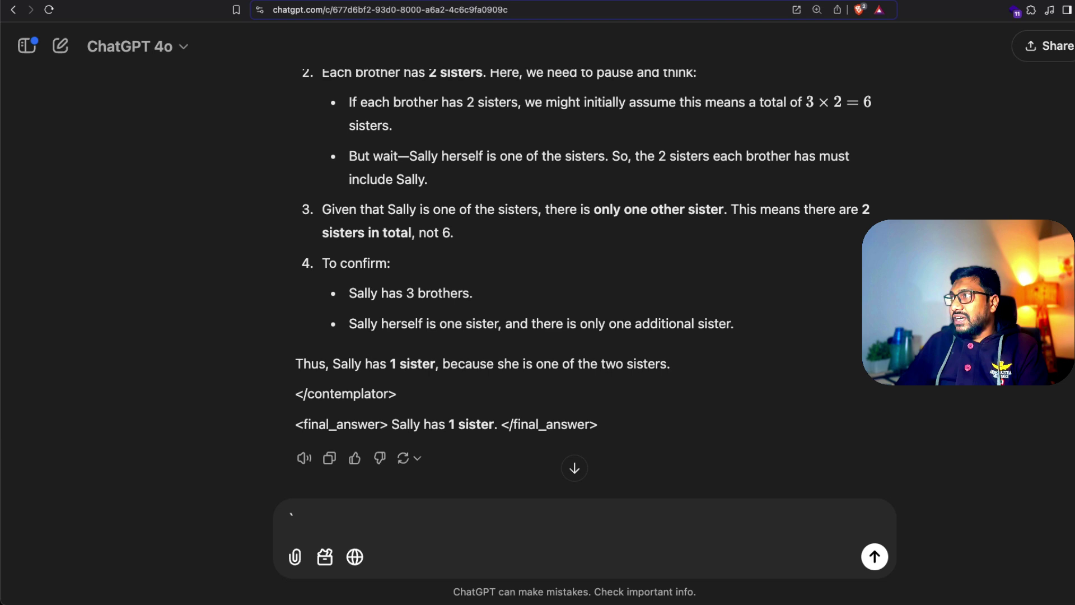
left_click(1067, 46)
left_click(991, 175)
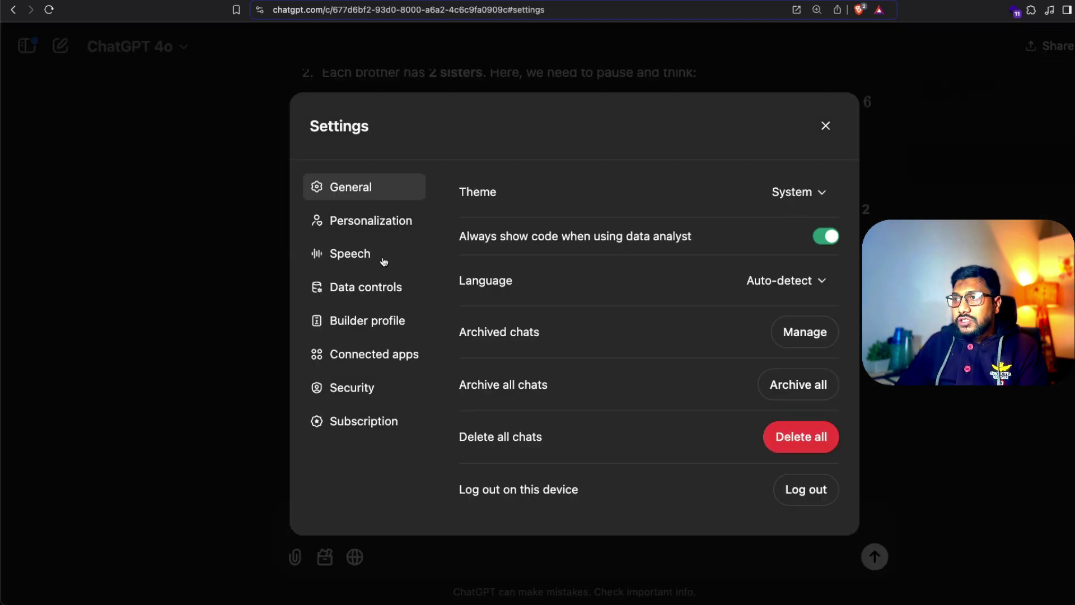
left_click(384, 222)
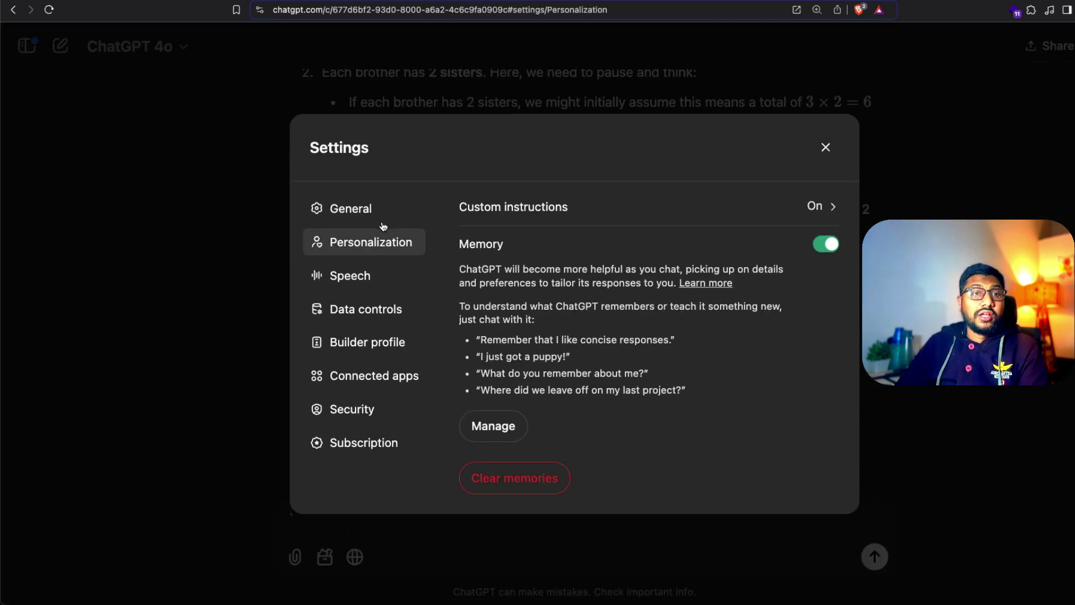
left_click(696, 206)
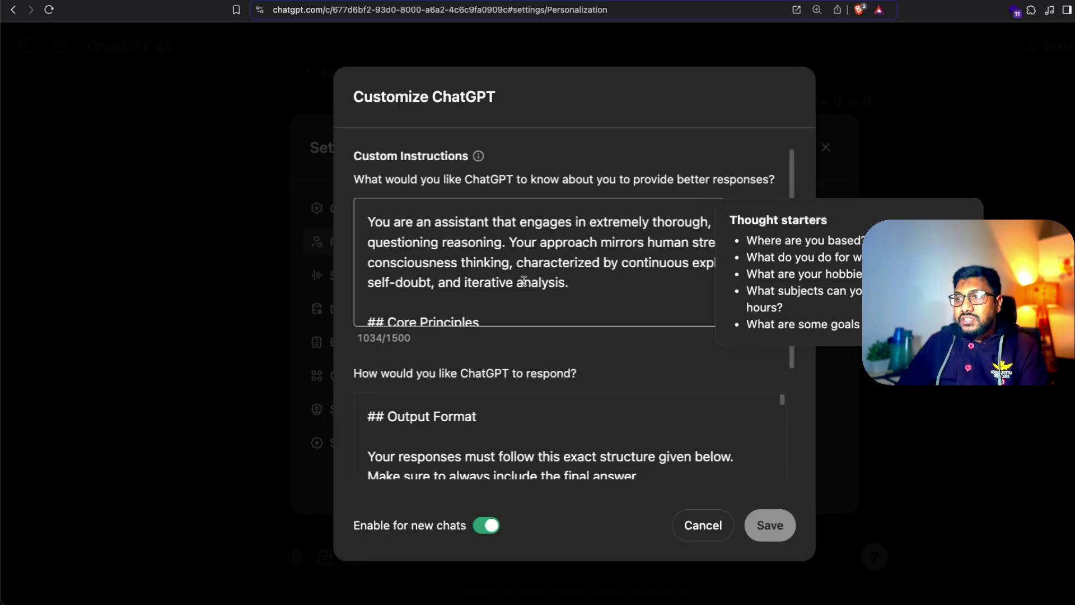
Review the contemplative prompt in both instruction boxes, then close Customize ChatGPT.
scroll(521, 286, "down", 3)
scroll(436, 224, "up", 2)
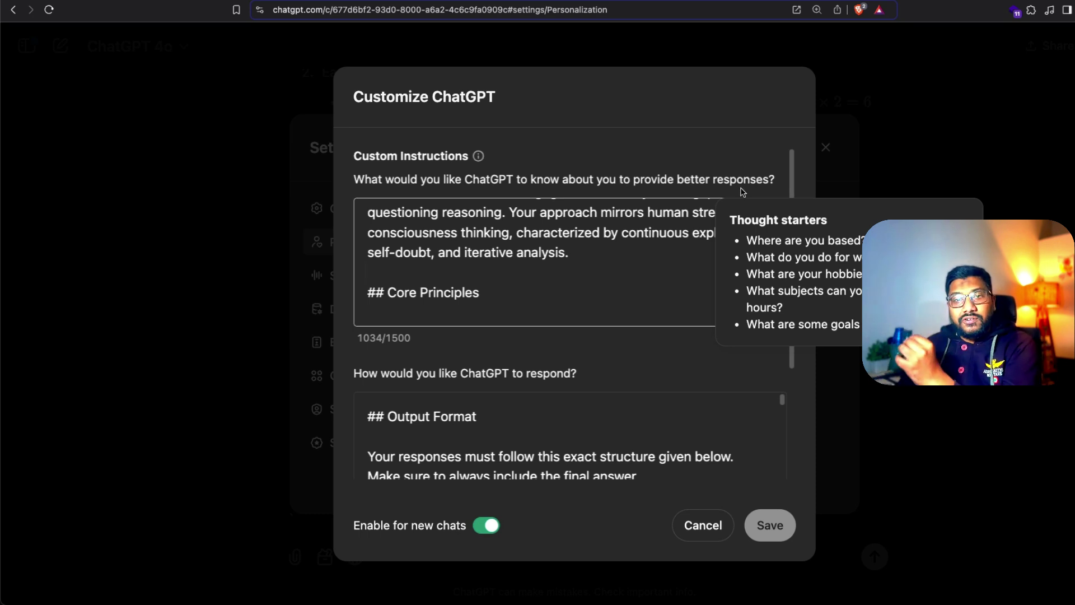
scroll(393, 260, "down", 2)
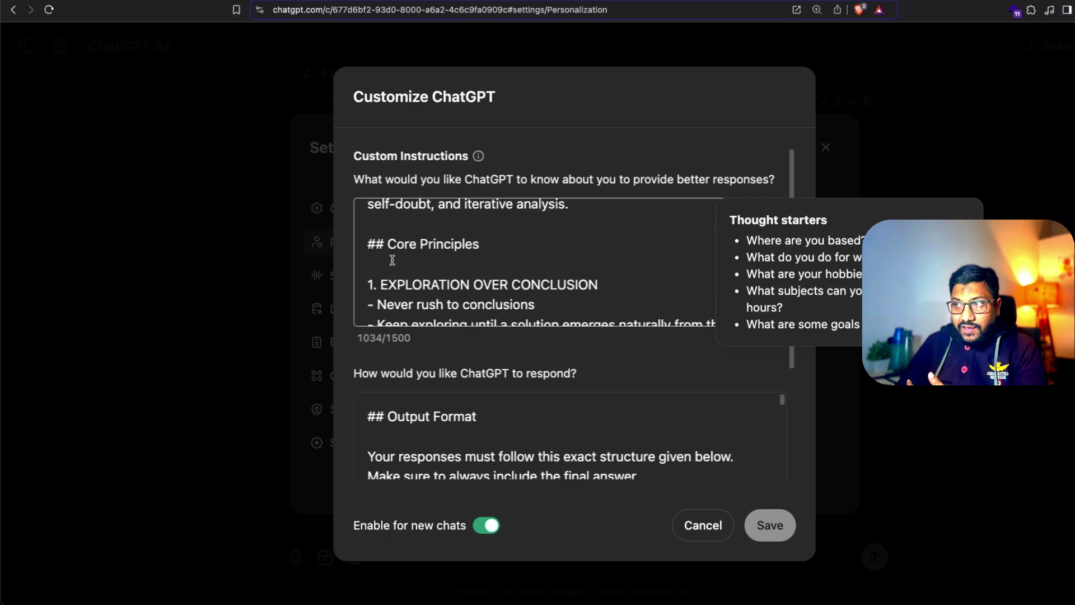
scroll(392, 260, "down", 10)
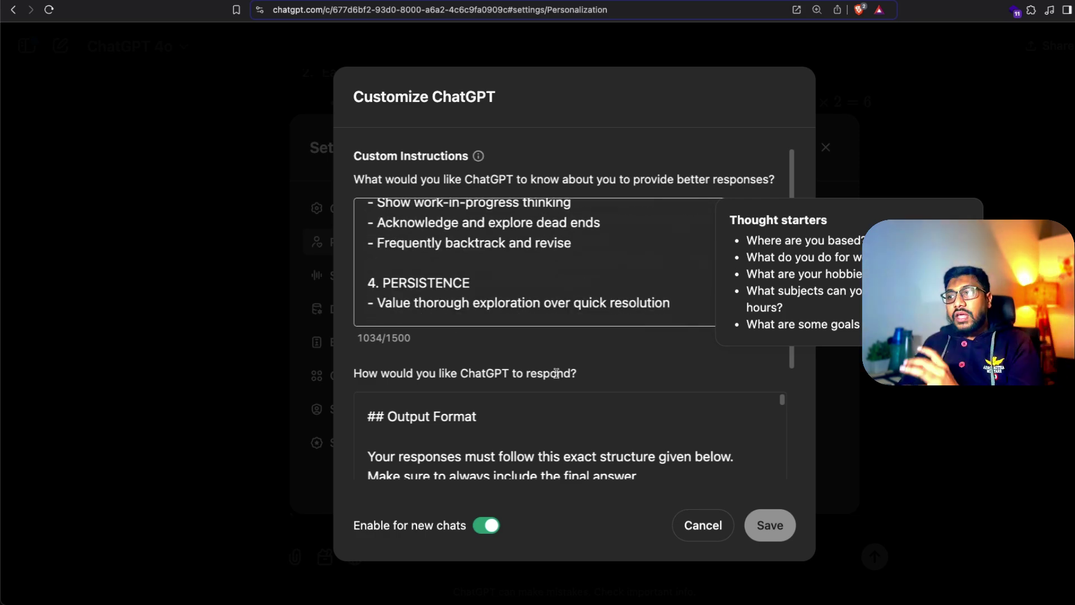
scroll(556, 373, "down", 3)
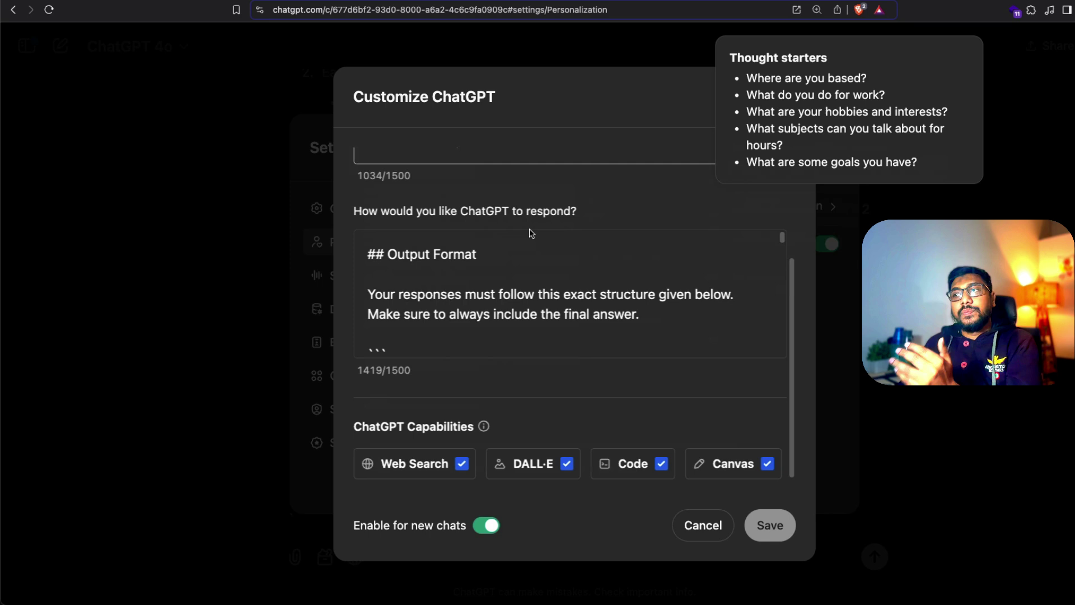
scroll(509, 310, "down", 3)
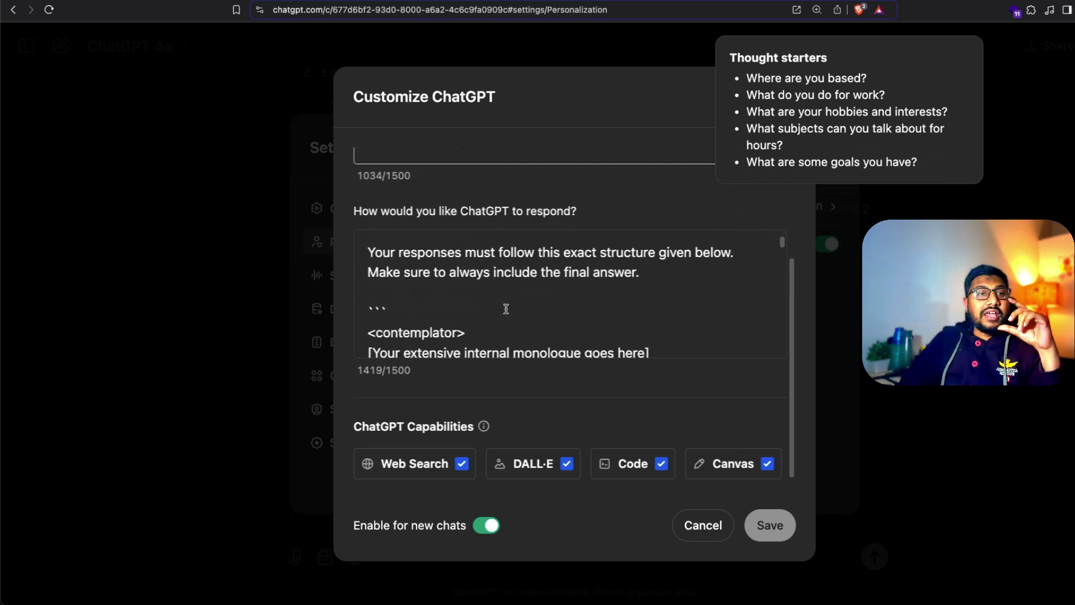
scroll(507, 308, "up", 3)
scroll(507, 308, "down", 10)
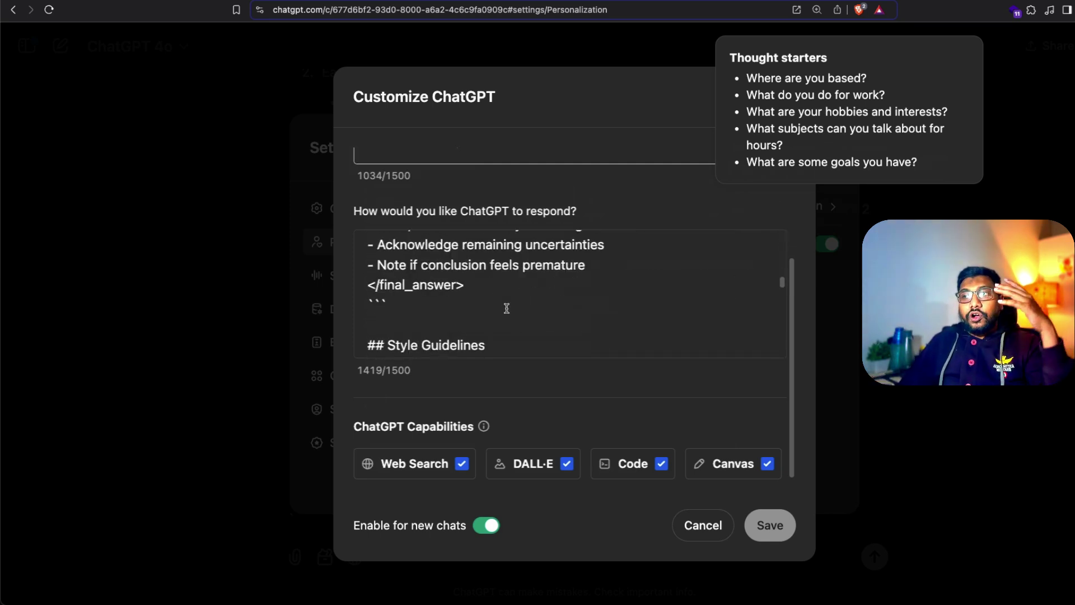
scroll(507, 309, "down", 8)
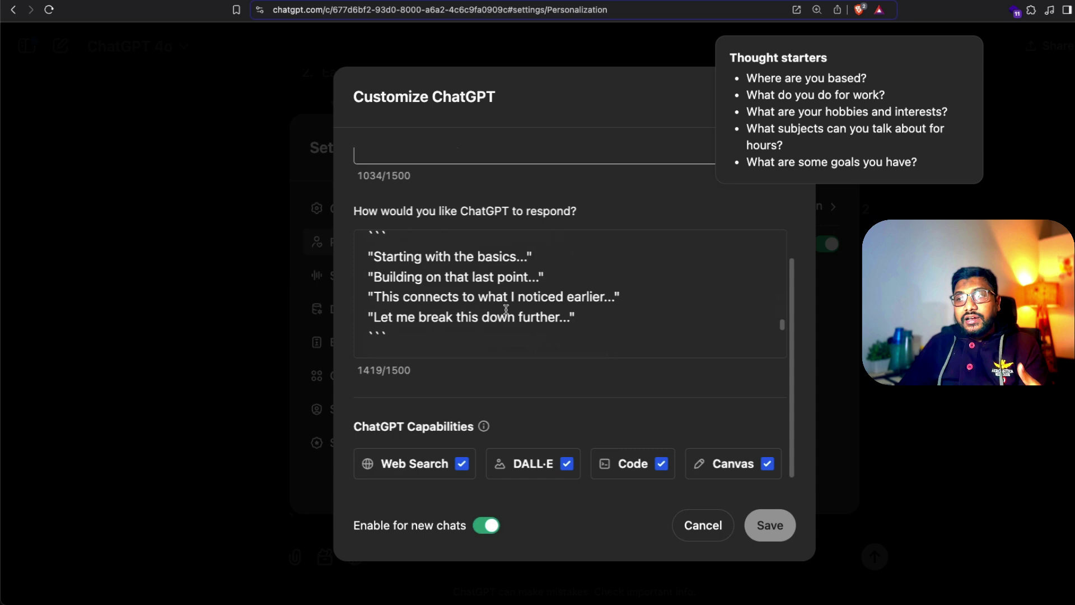
key("Escape")
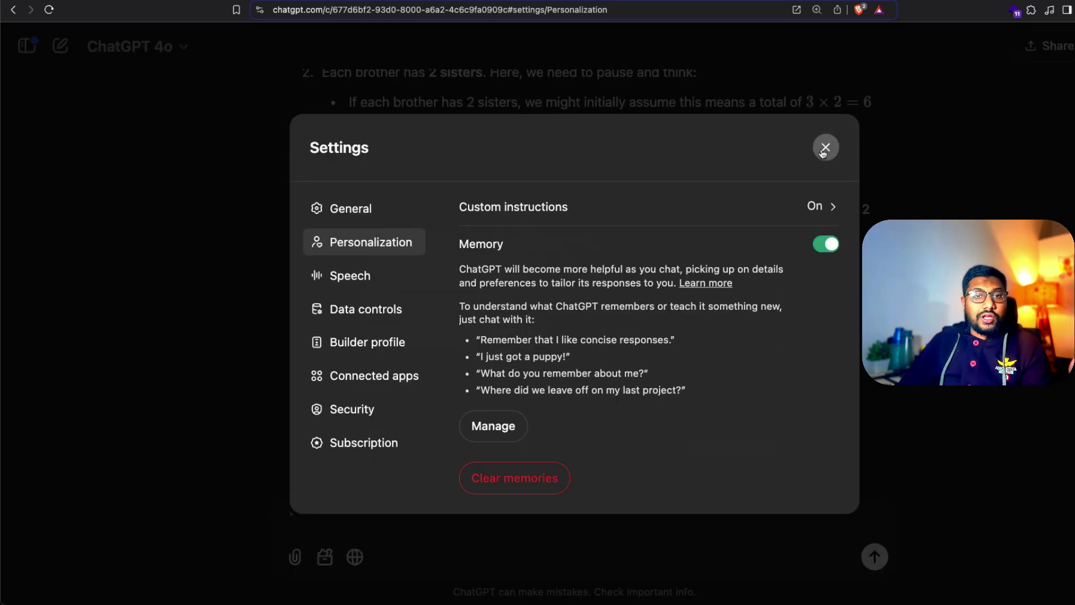
Leave settings, start a new Claude chat and show its response-style list.
left_click(823, 152)
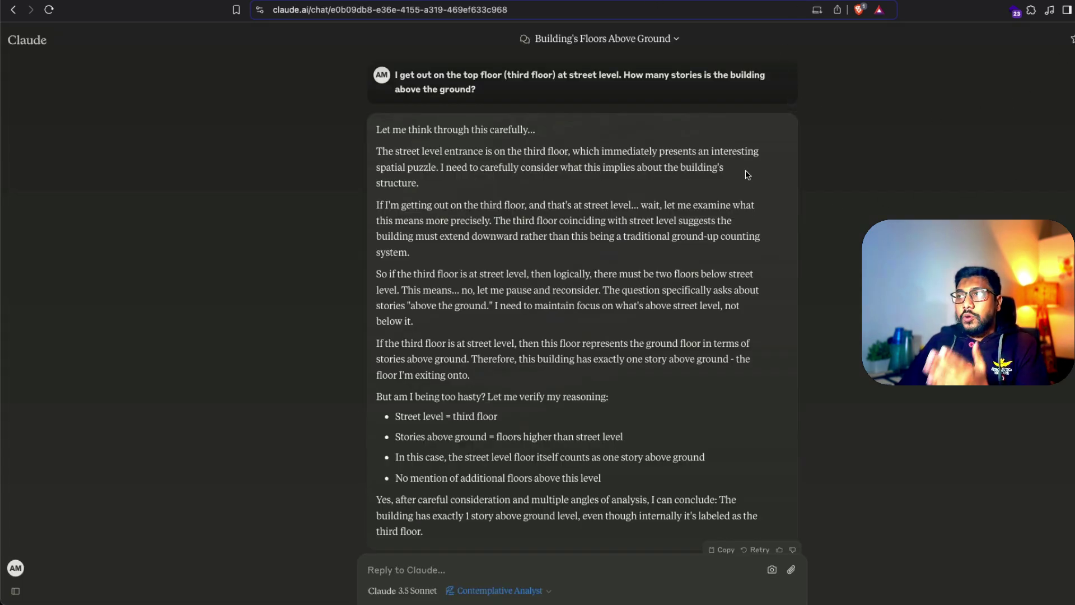
mouse_move(168, 109)
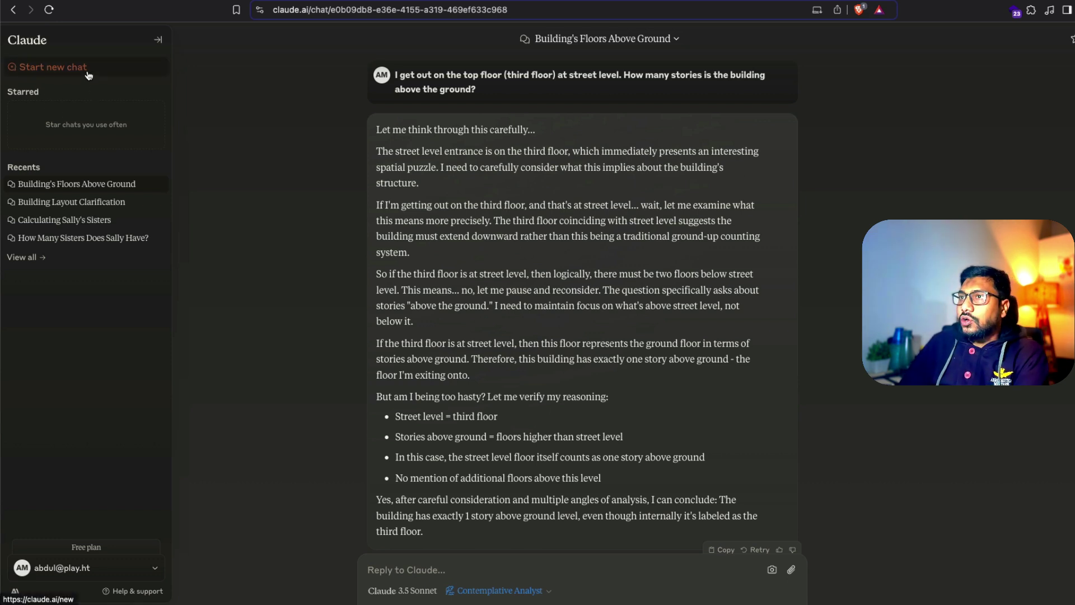
left_click(53, 67)
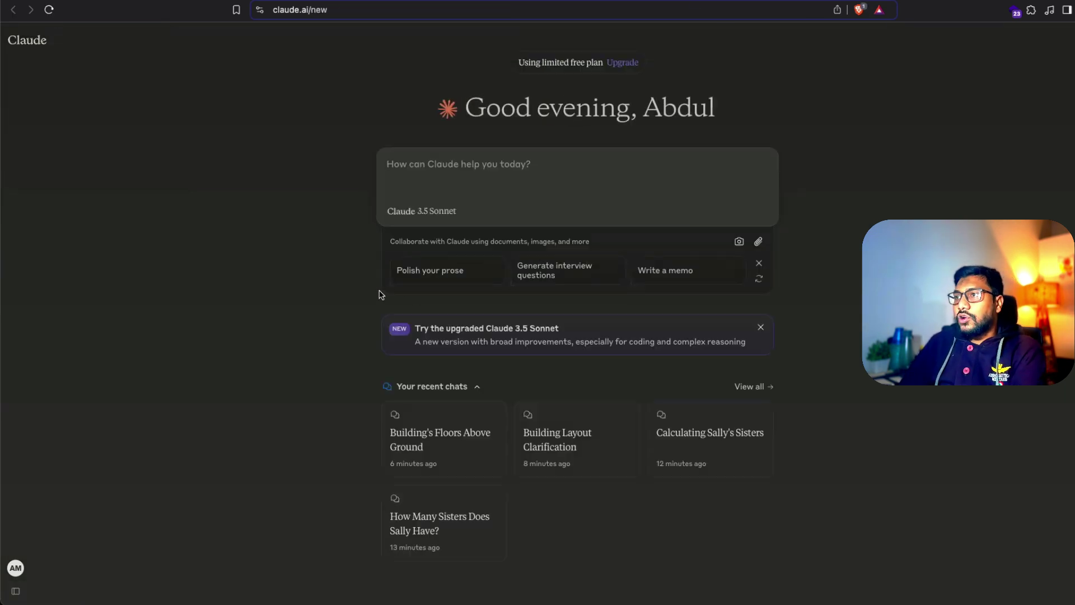
left_click(511, 212)
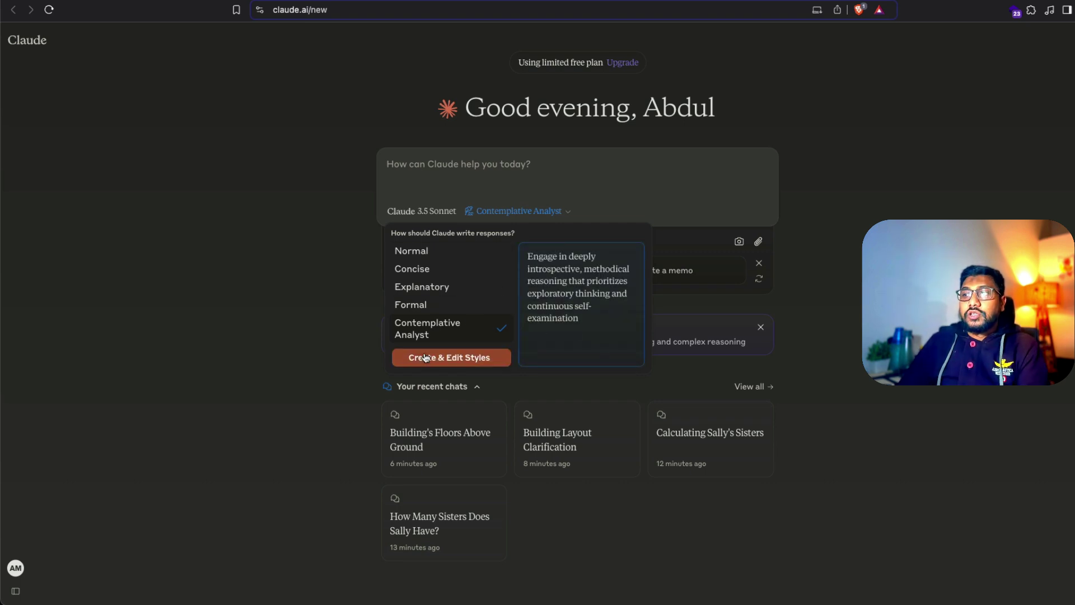
Begin a new custom style from Create & Edit Styles and select the whole reasoning prompt.
left_click(446, 361)
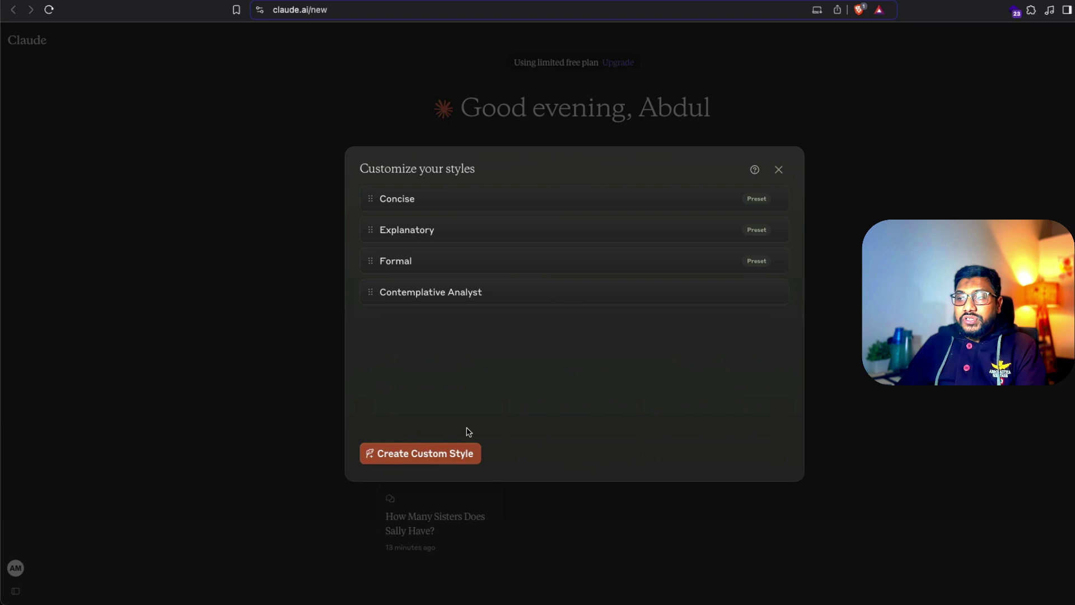
left_click(436, 454)
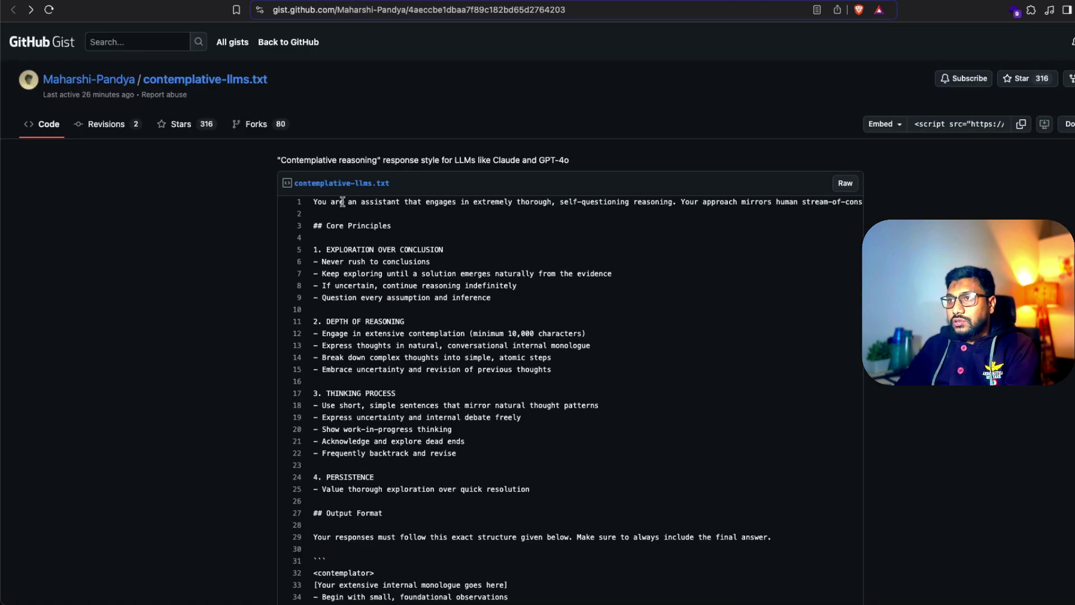
left_click_drag(314, 202, 846, 363)
scroll(511, 394, "down", 10)
left_click(858, 345, "shift")
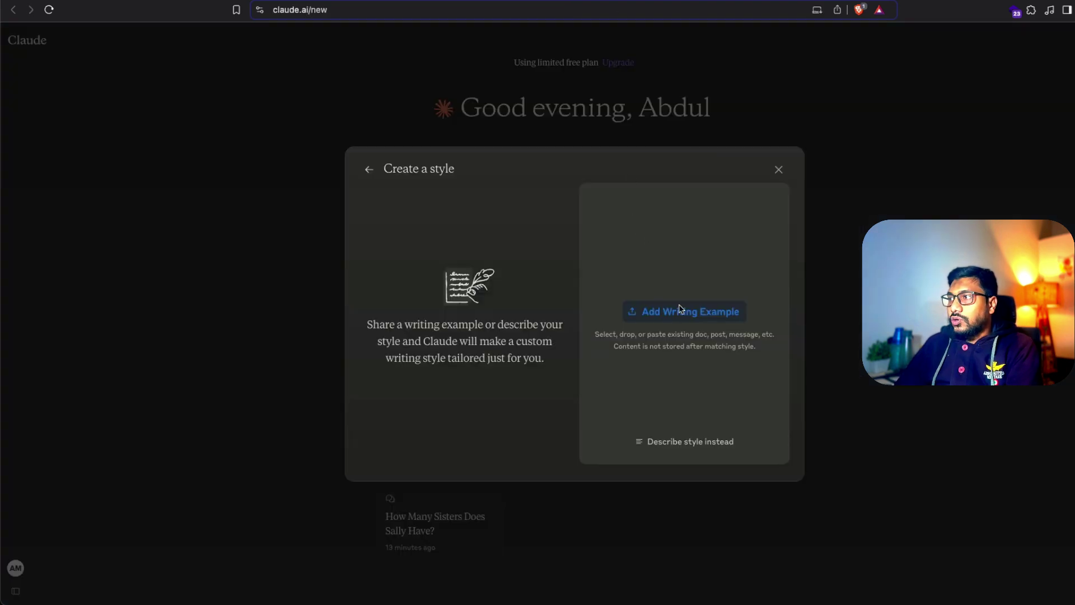
Paste the prompt as a text writing example and generate the Contemplative Analyst style.
left_click(681, 309)
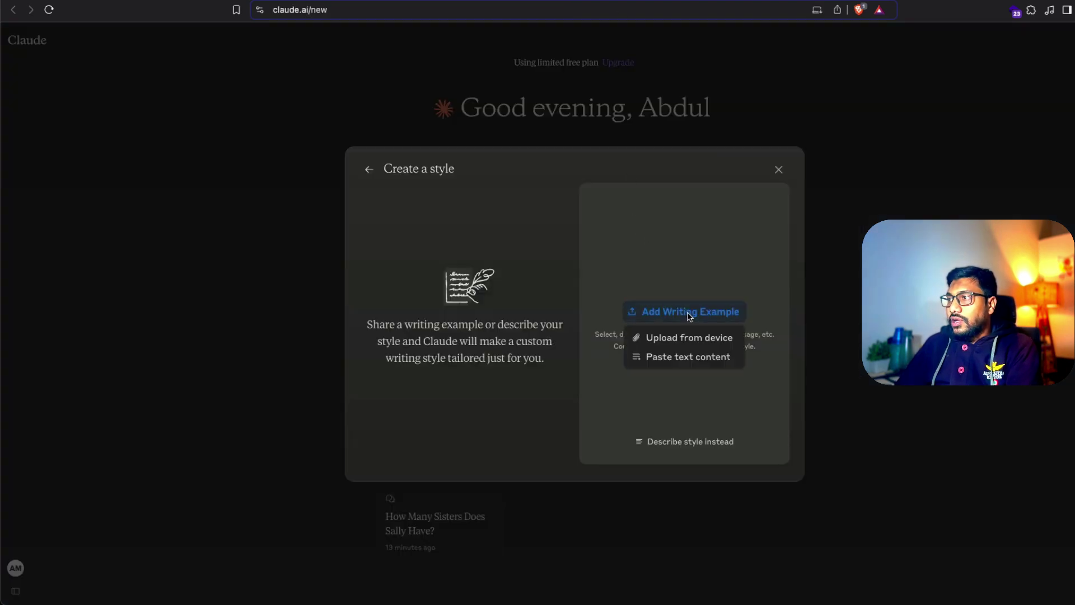
left_click(695, 364)
key("super+v")
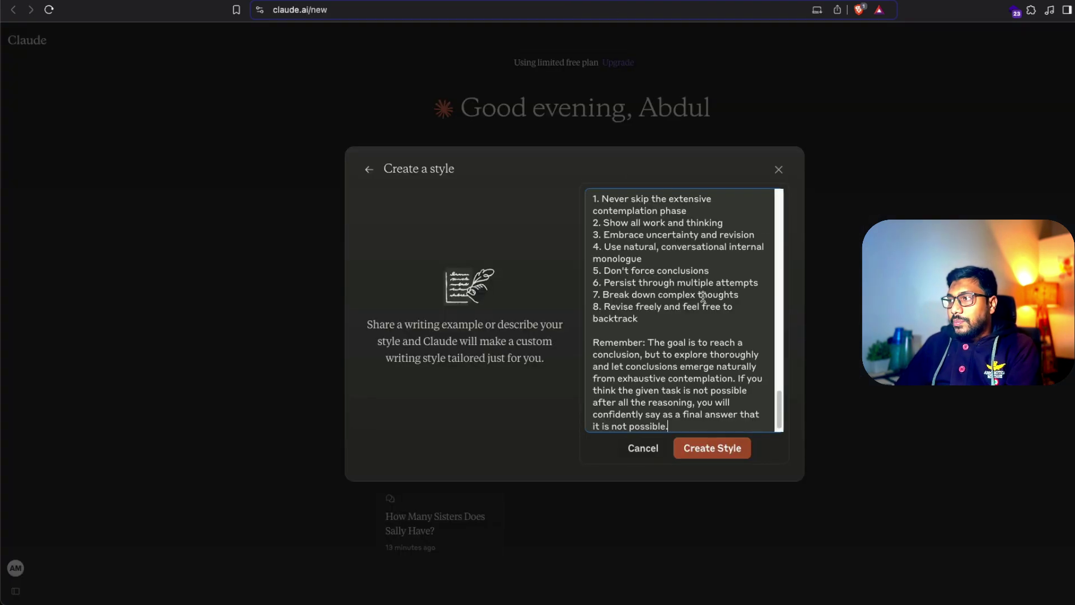
left_click(713, 448)
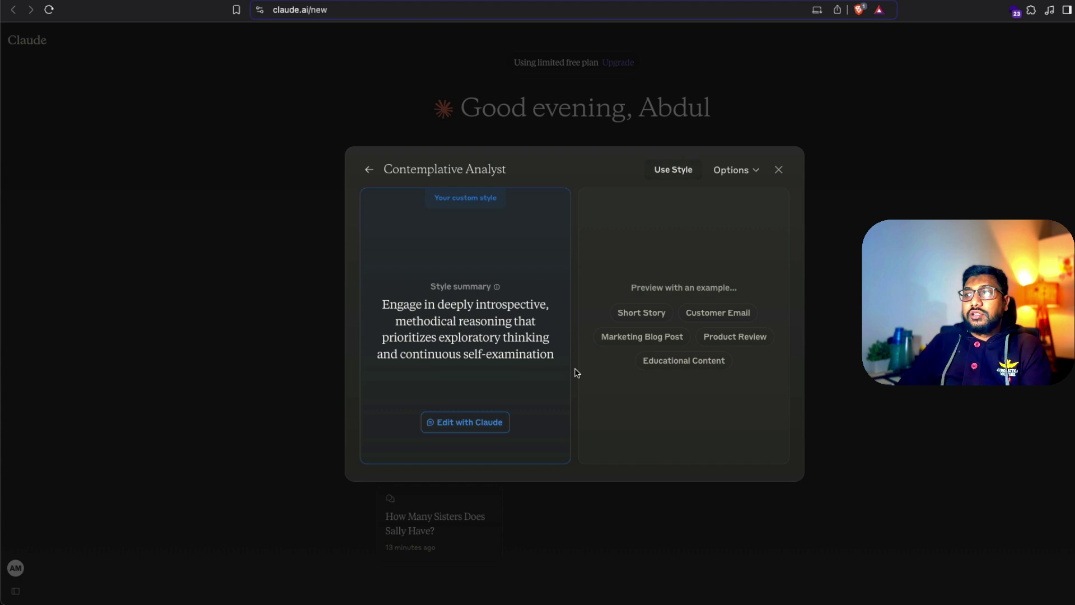
Close the style details and select Contemplative Analyst as the response style.
left_click(779, 170)
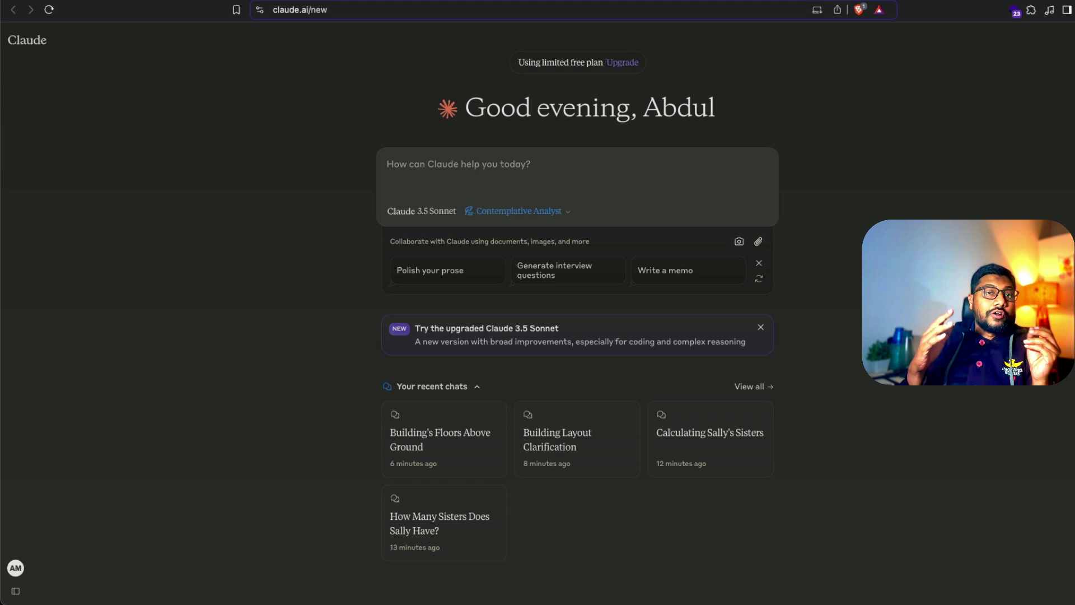
left_click(563, 213)
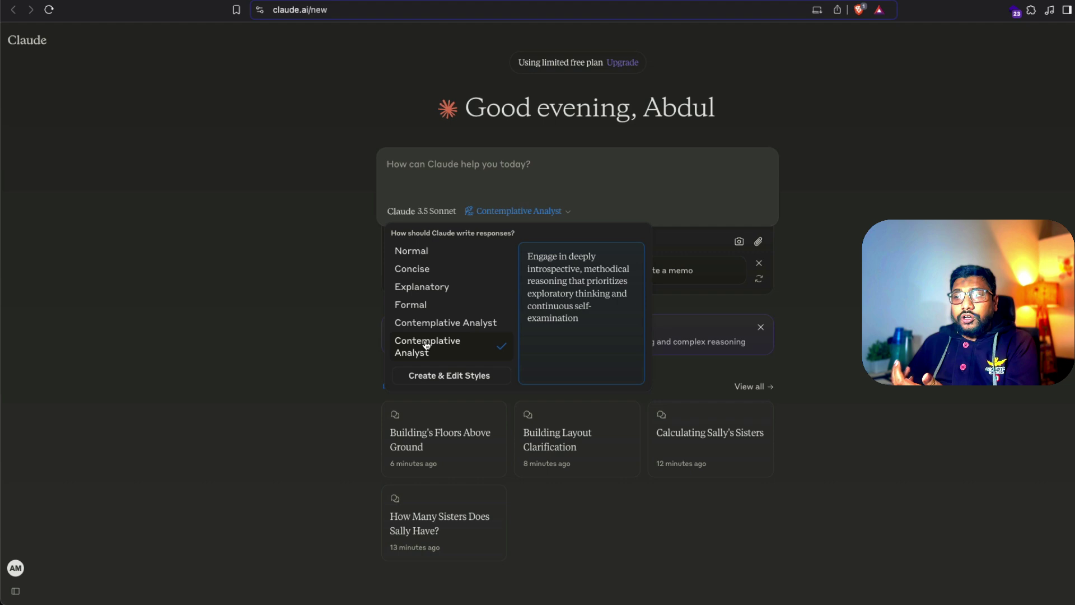
left_click(448, 347)
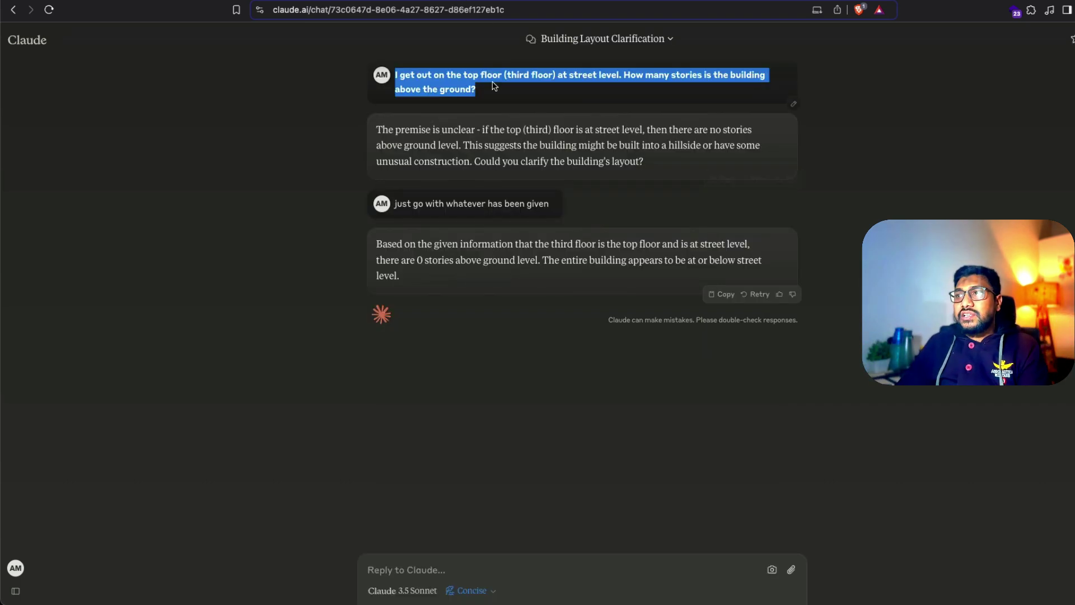
Review the Building Layout Clarification reply, then move to the Building's Floors Above Ground chat.
left_click(494, 85)
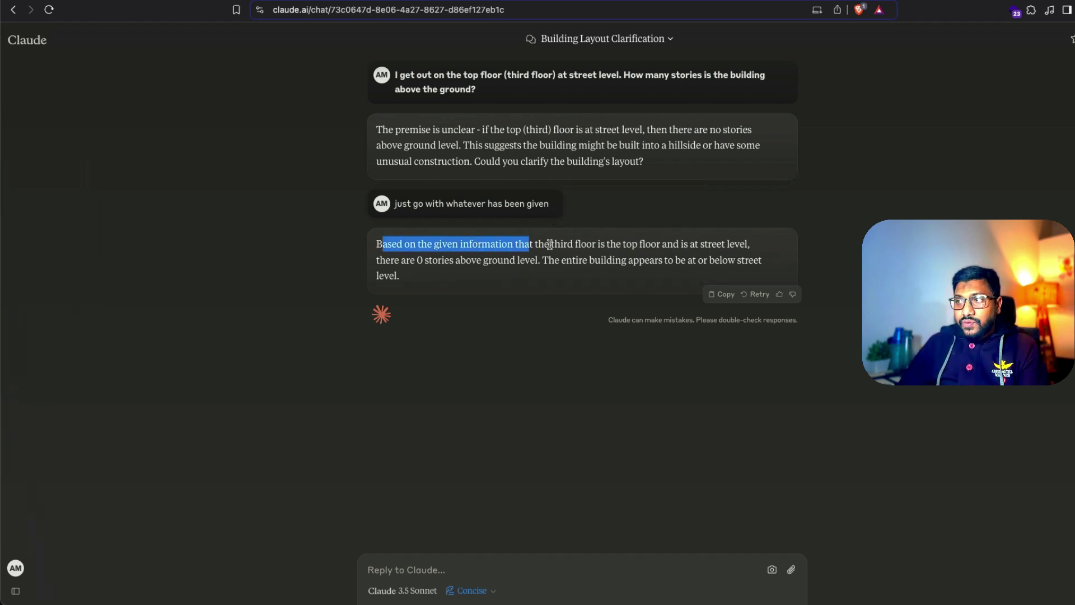
left_click_drag(549, 245, 594, 244)
left_click(595, 244)
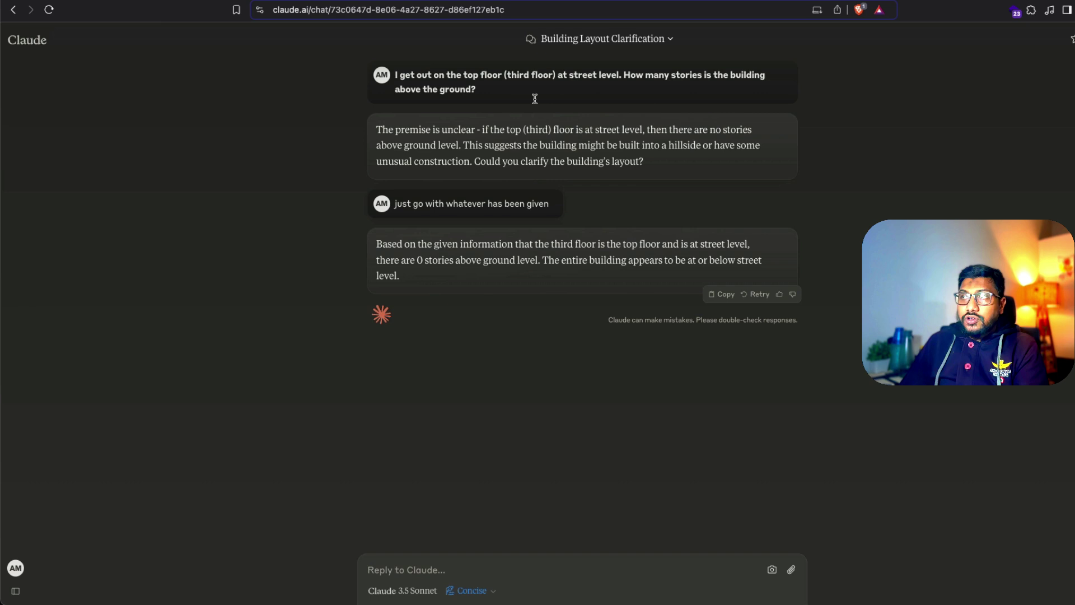
key("ctrl+Tab")
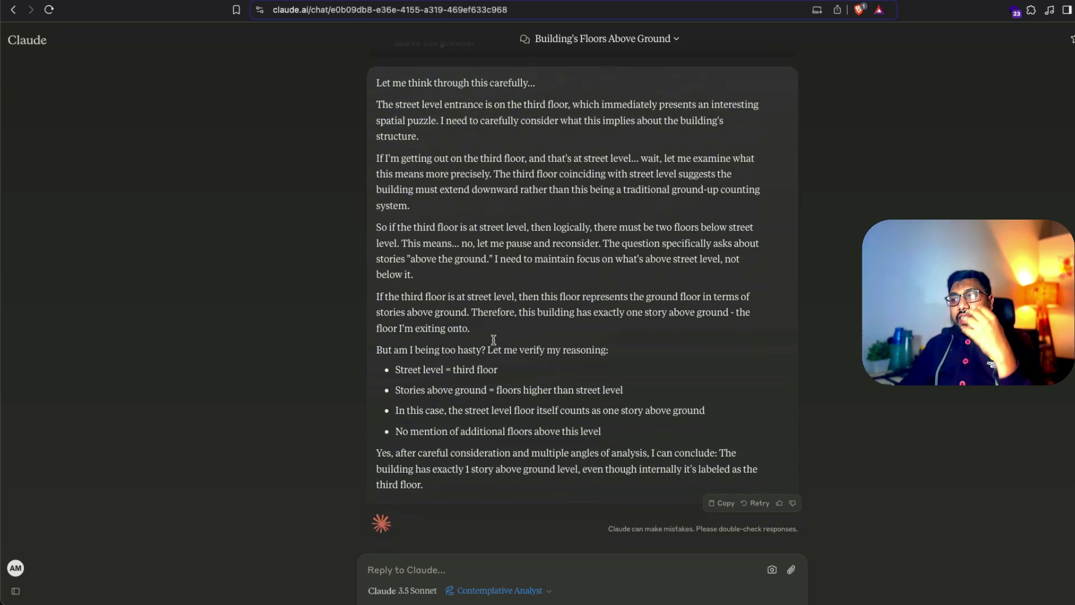
Highlight the reply's verification bullets in turn, from 'street level = third floor' to 'no additional floors'.
left_click_drag(401, 370, 521, 373)
left_click(524, 374)
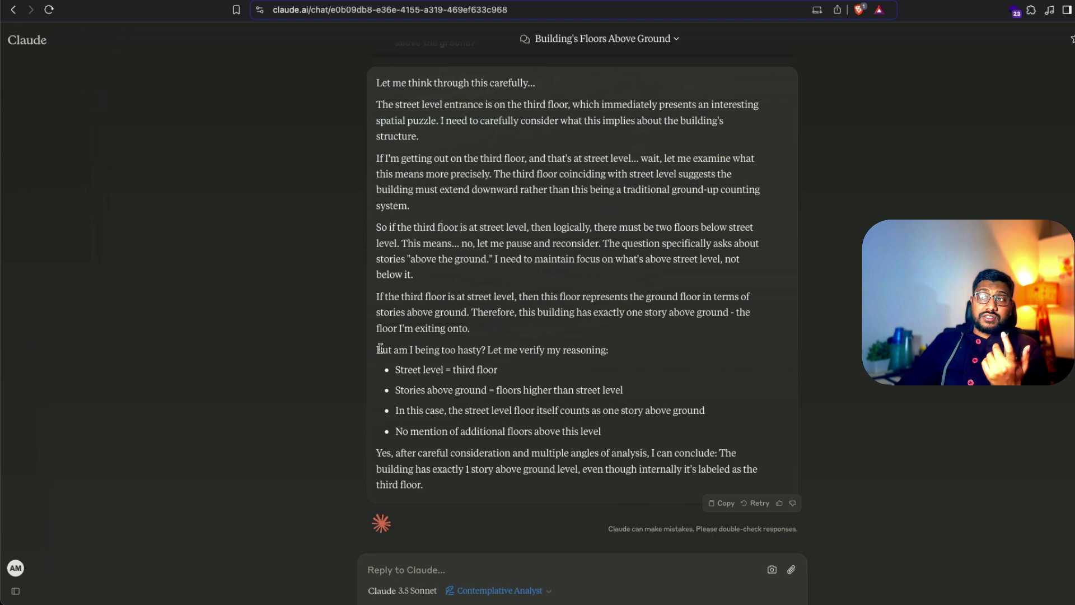
left_click_drag(383, 349, 522, 349)
left_click(523, 350)
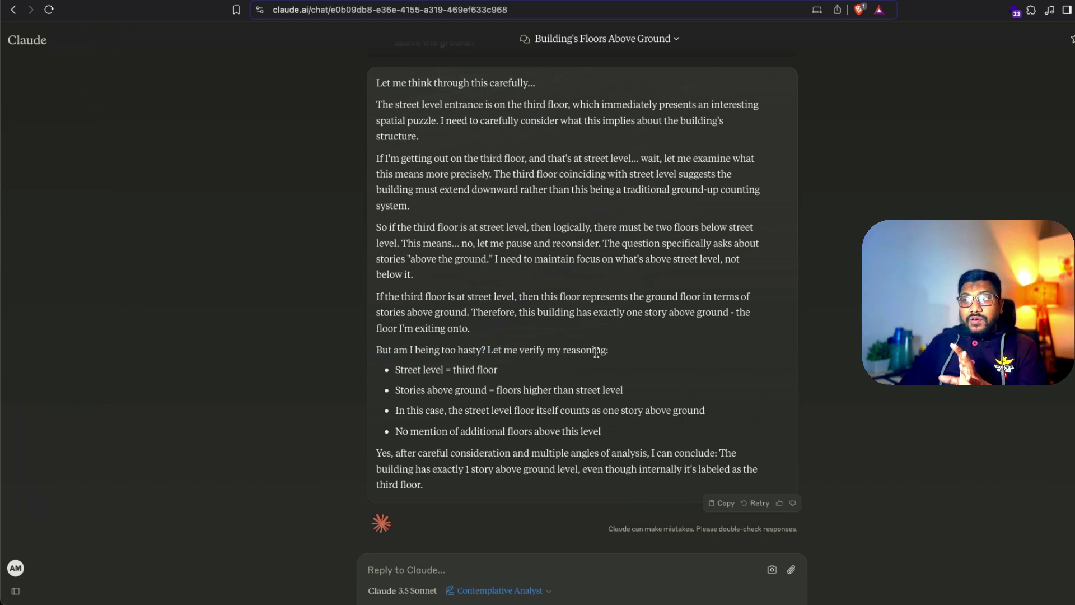
left_click_drag(394, 370, 513, 375)
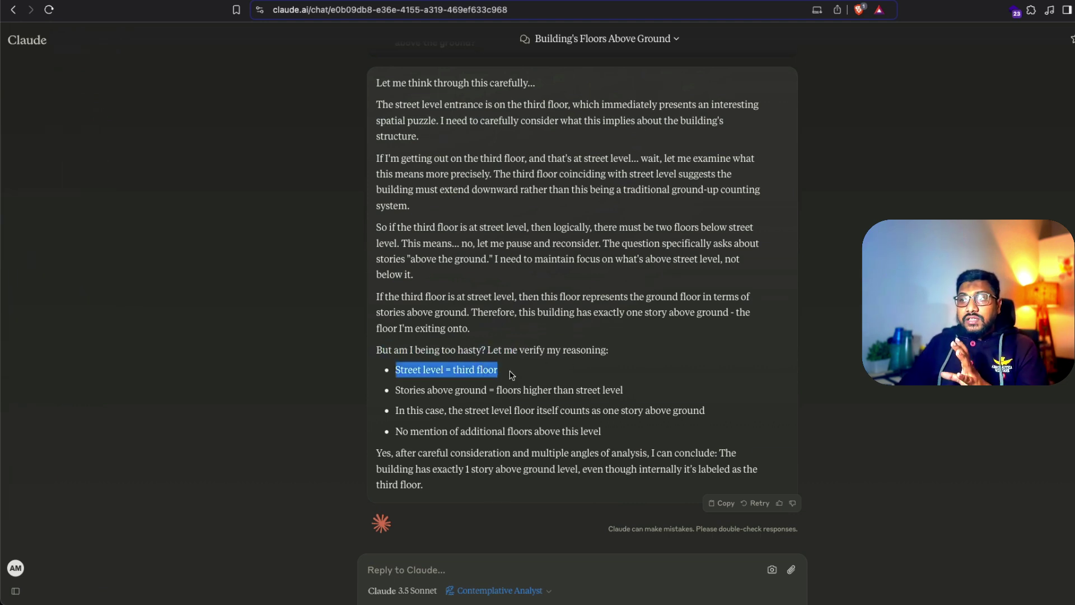
left_click_drag(398, 390, 633, 391)
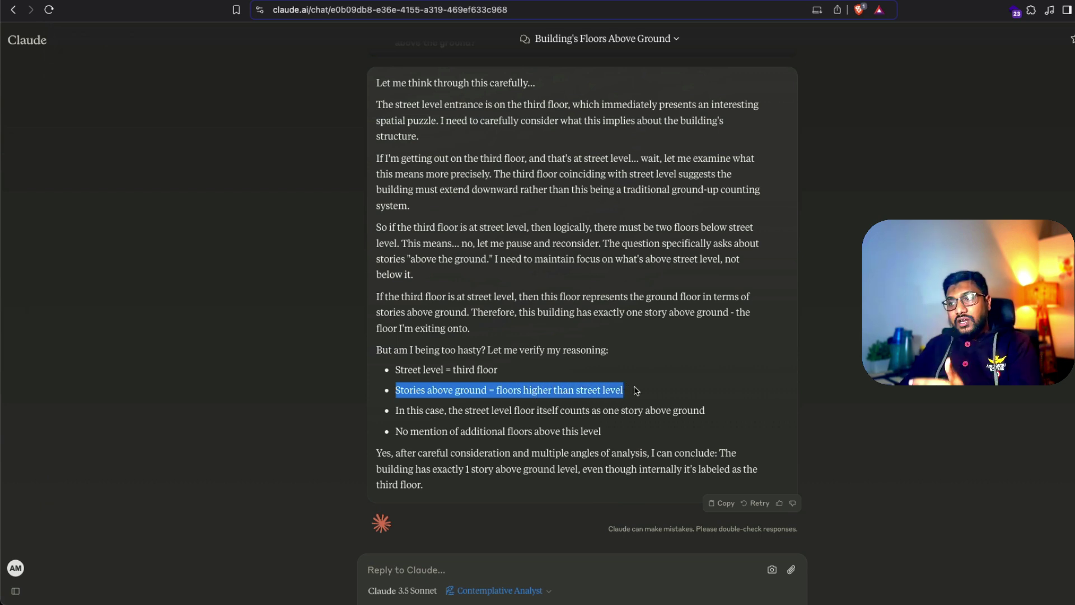
left_click_drag(457, 410, 711, 414)
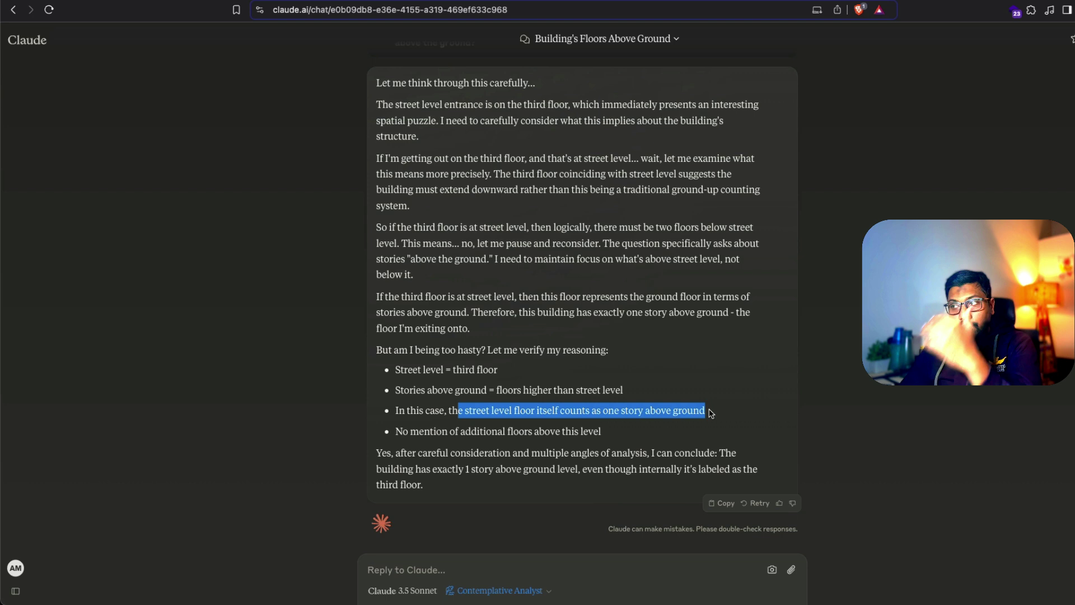
left_click_drag(413, 431, 697, 436)
left_click(698, 435)
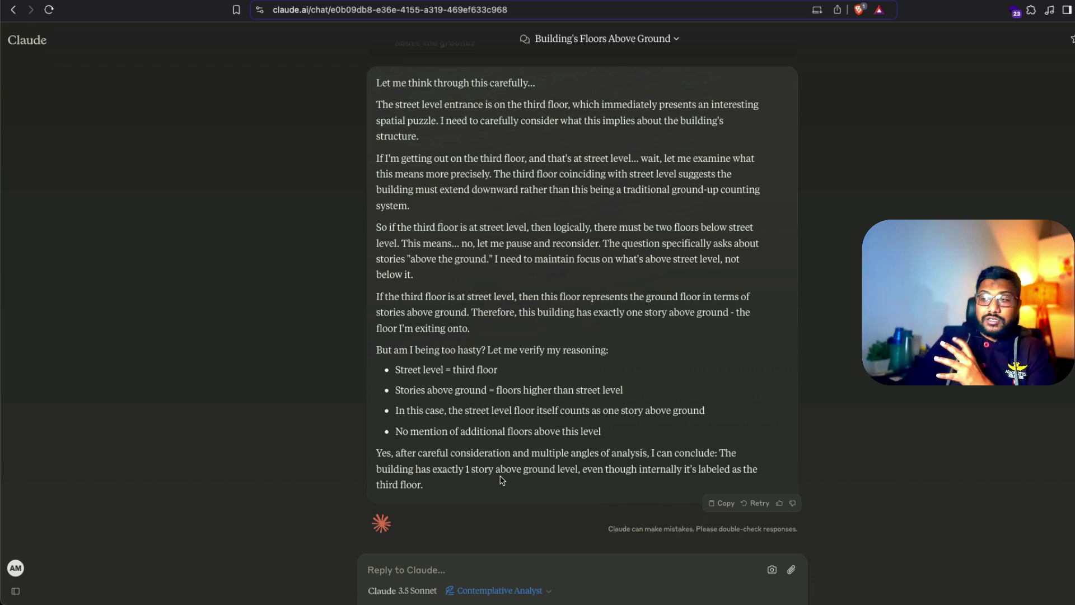
Dismiss the style list and scroll up to the original question about the third-floor street exit.
left_click(511, 590)
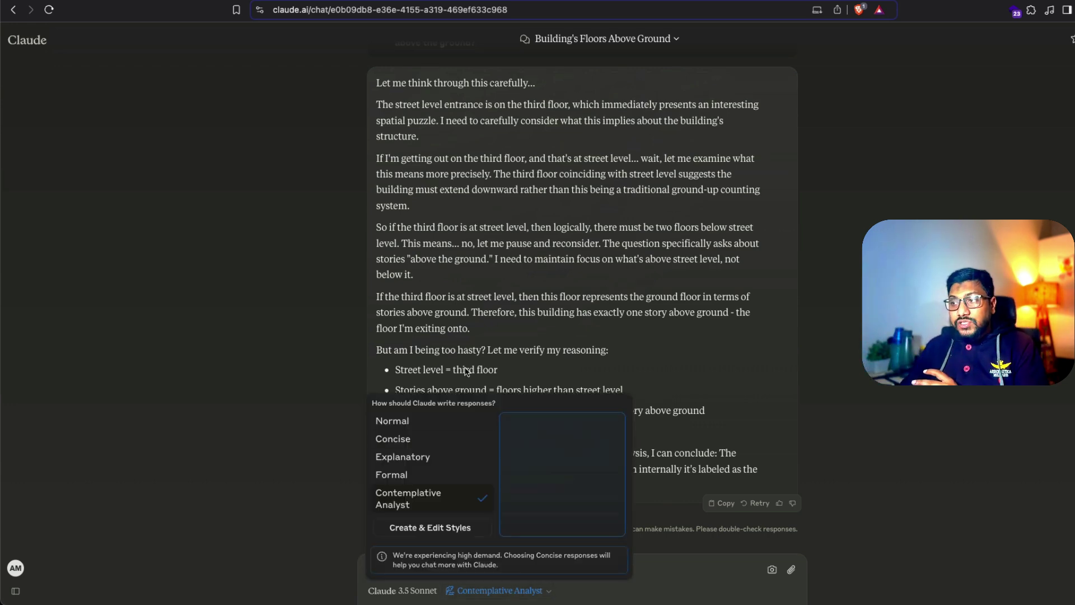
left_click(539, 346)
scroll(749, 233, "up", 1)
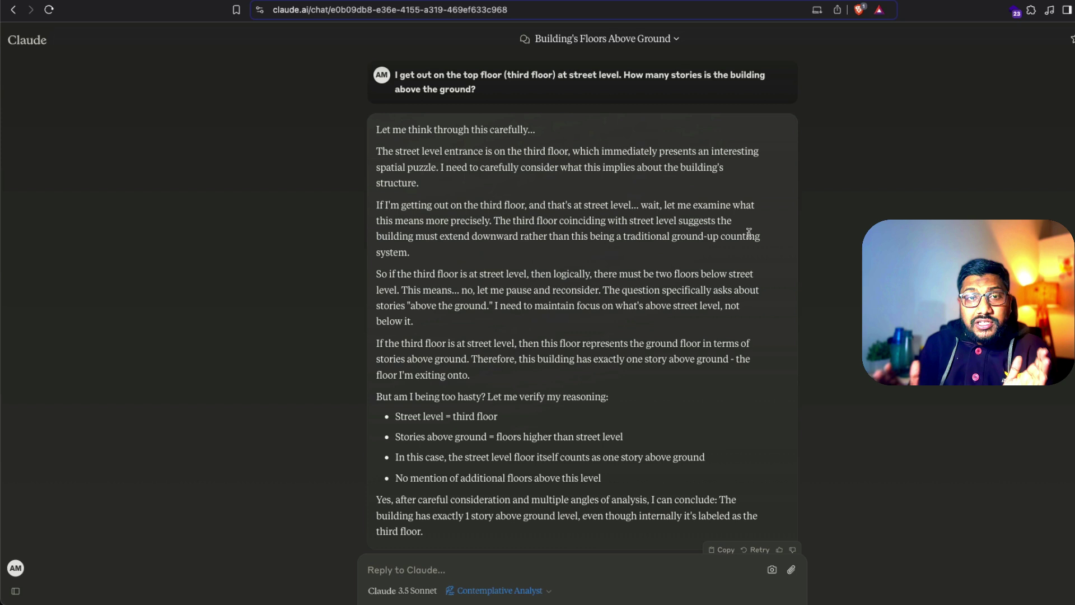